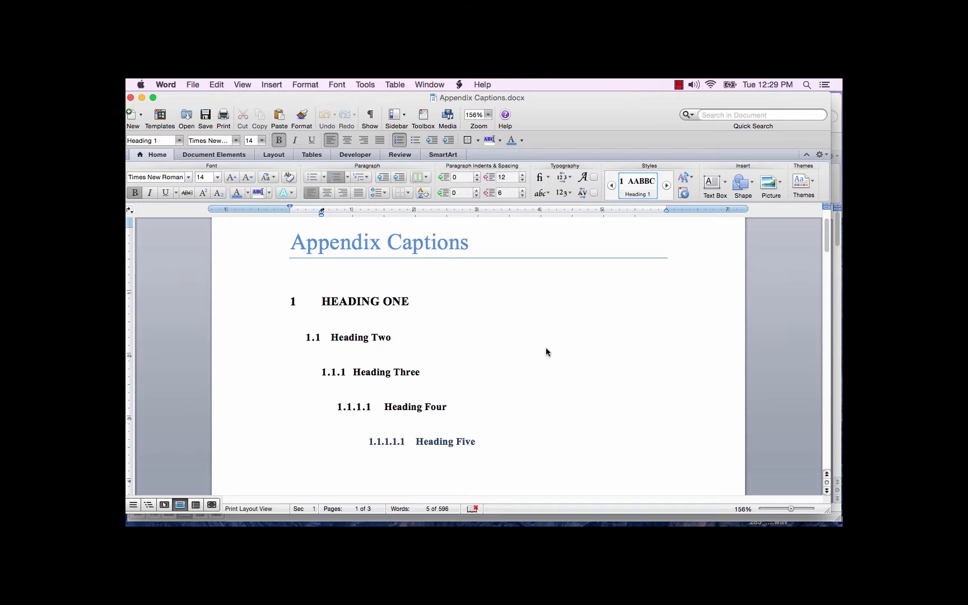
Customize the outline numbered list used by the headings so that level 6 has the A, B, C, … number style.
left_click(497, 443)
left_click(308, 85)
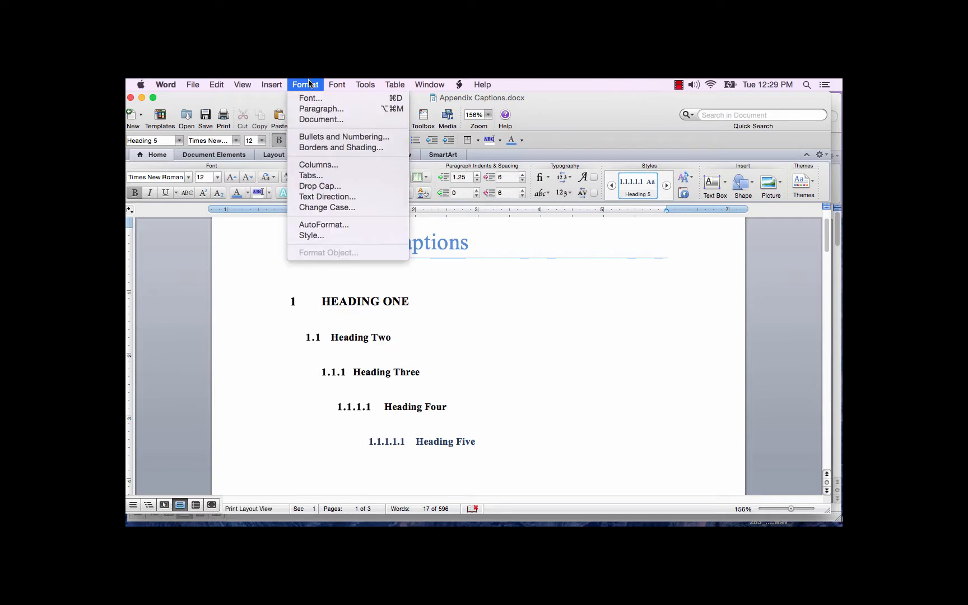
left_click(319, 142)
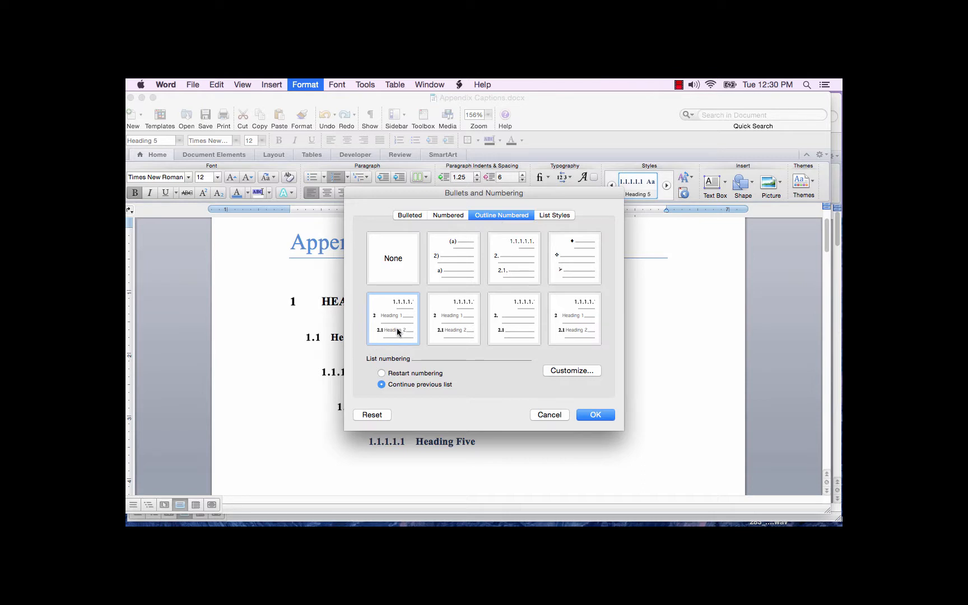
left_click(572, 372)
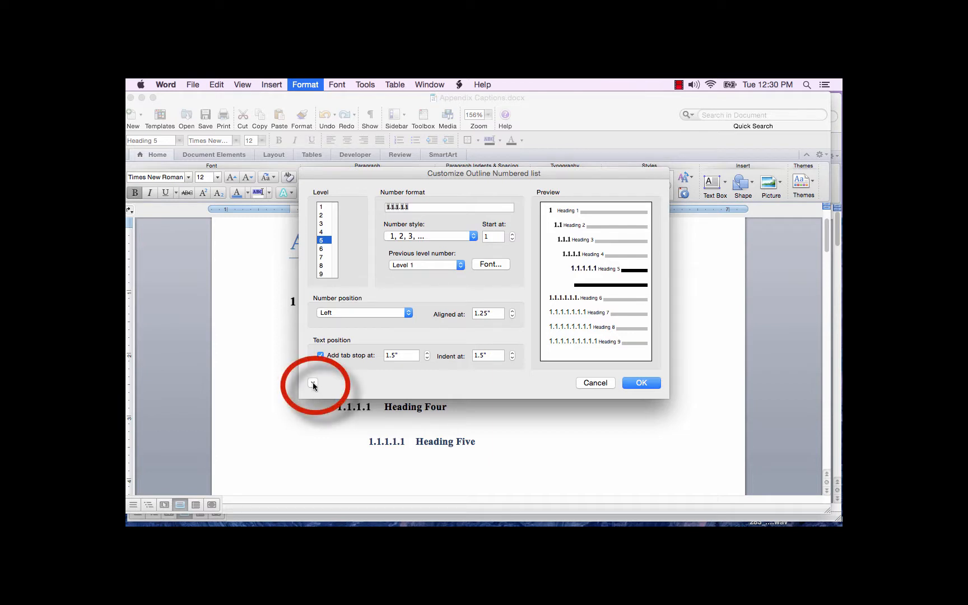
left_click(312, 383)
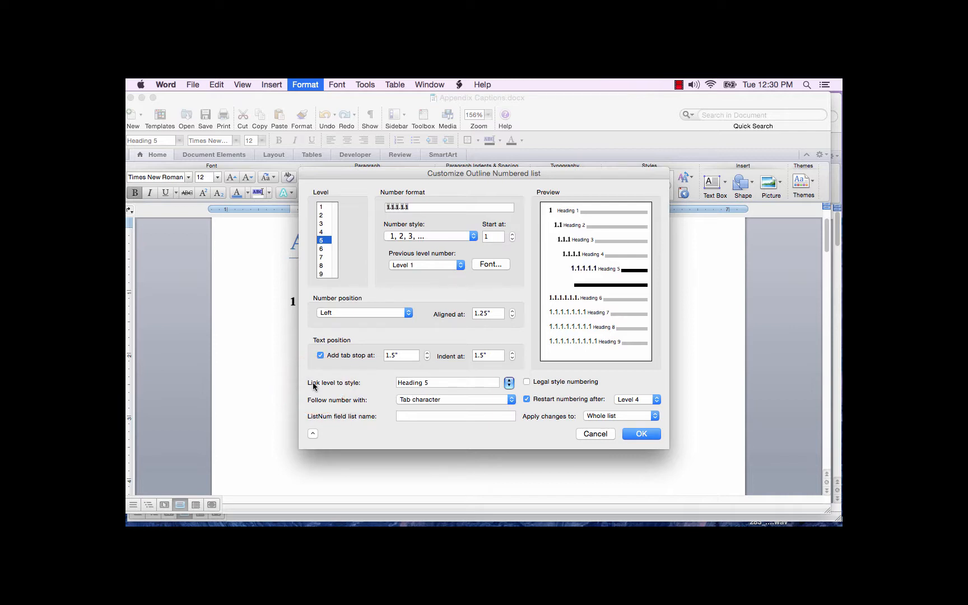
left_click(326, 250)
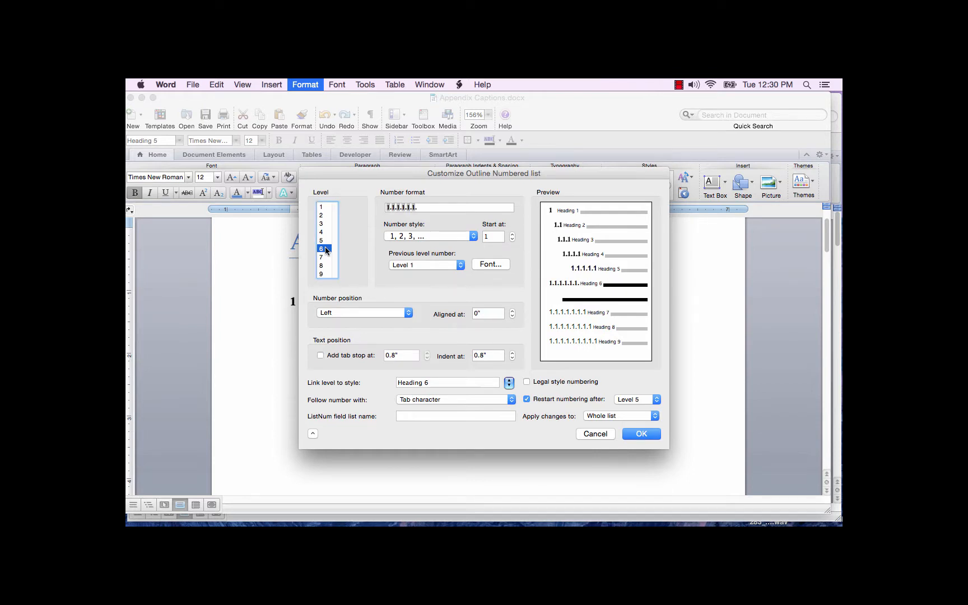
left_click(474, 237)
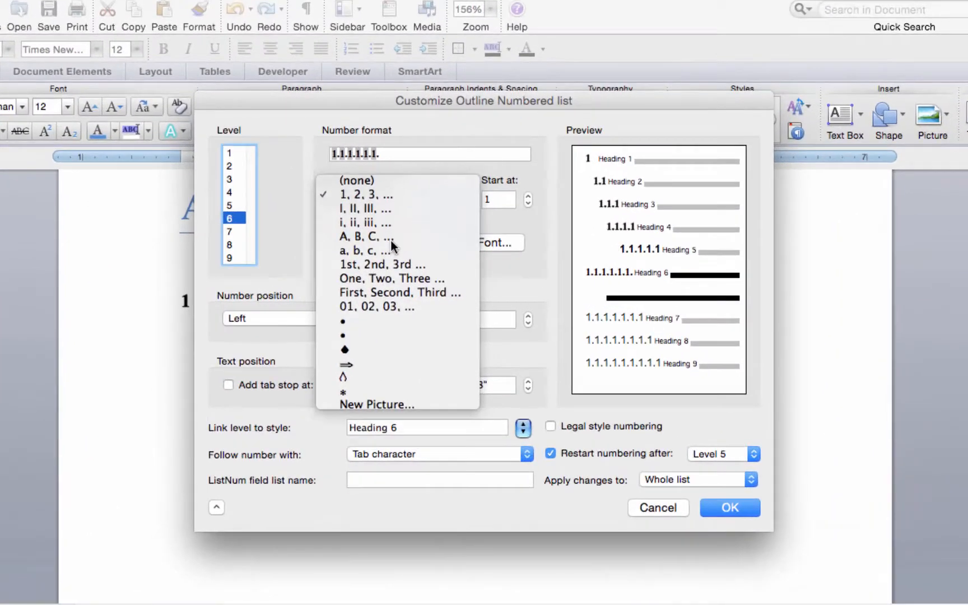
left_click(424, 263)
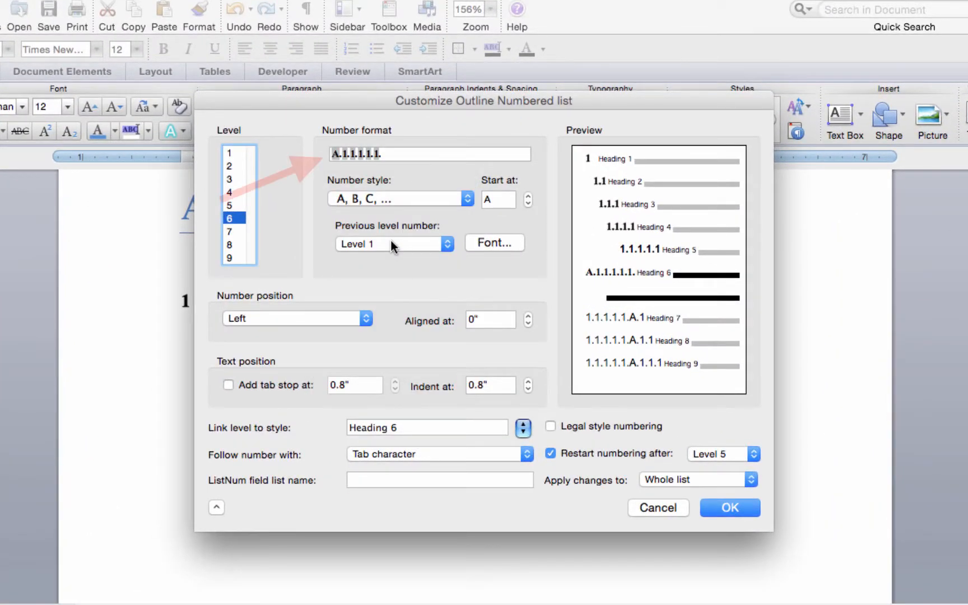
Change level 6's number format to "Appendix A.", removing the previous-level numbers after the letter.
left_click(392, 152)
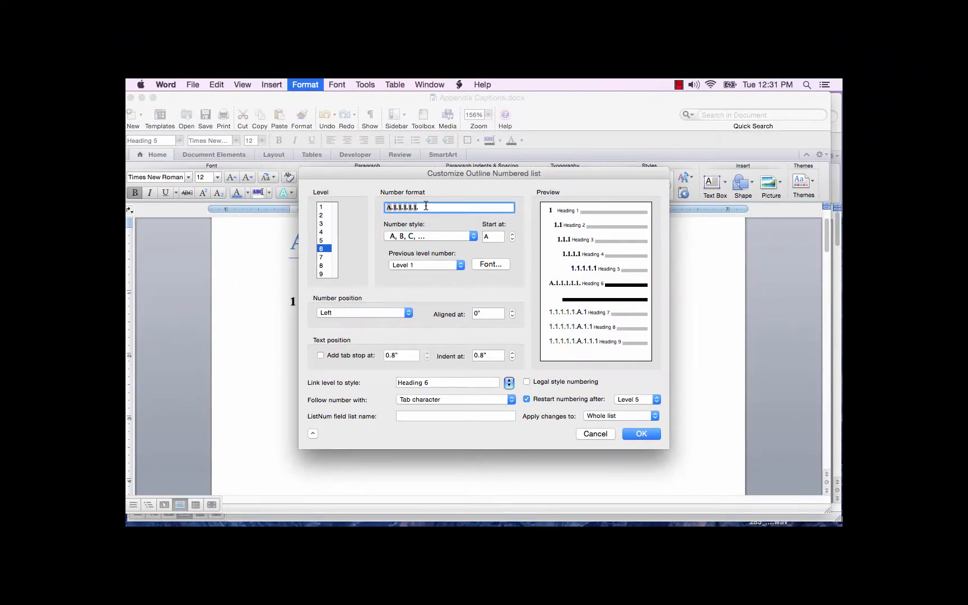
key("BackSpace")
key("BackSpace")
key("BackSpace")
key("BackSpace")
key("BackSpace")
key("BackSpace")
key("BackSpace")
key("BackSpace")
key("BackSpace")
key("BackSpace")
key("BackSpace")
left_click(386, 207)
type("Appendix A.")
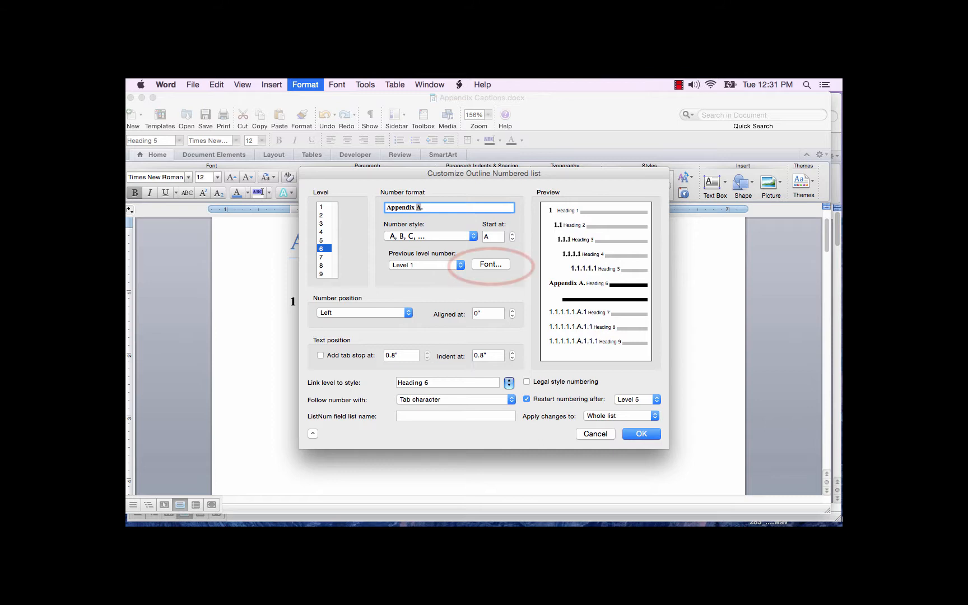
Set the font of the level 6 number to Bold, size 14.
left_click(491, 265)
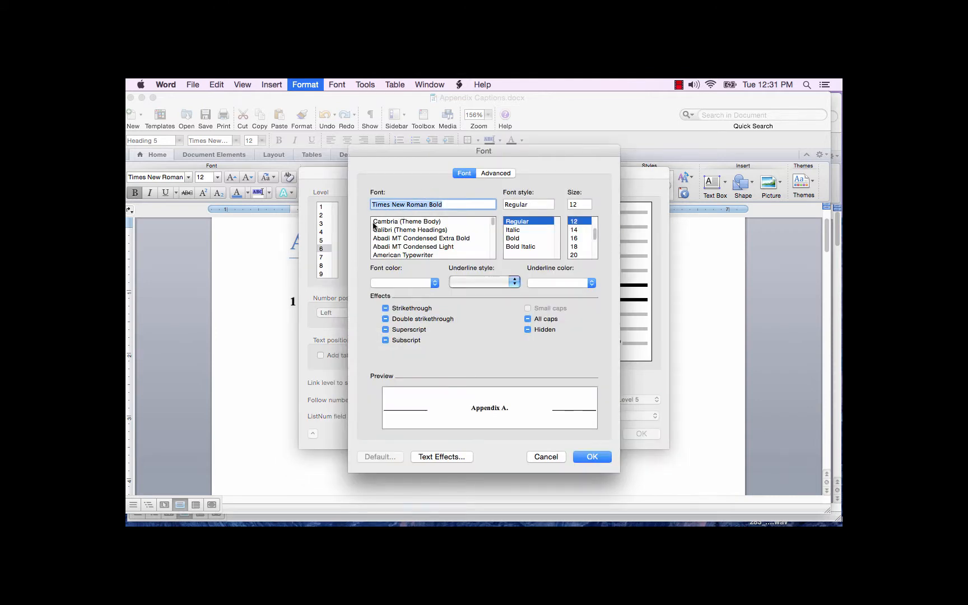
left_click(522, 238)
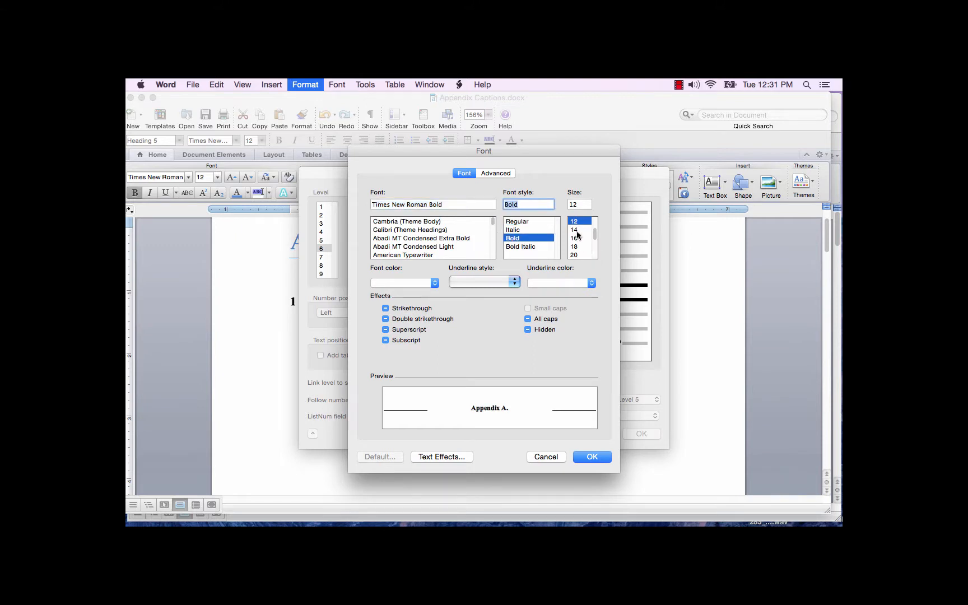
left_click(577, 230)
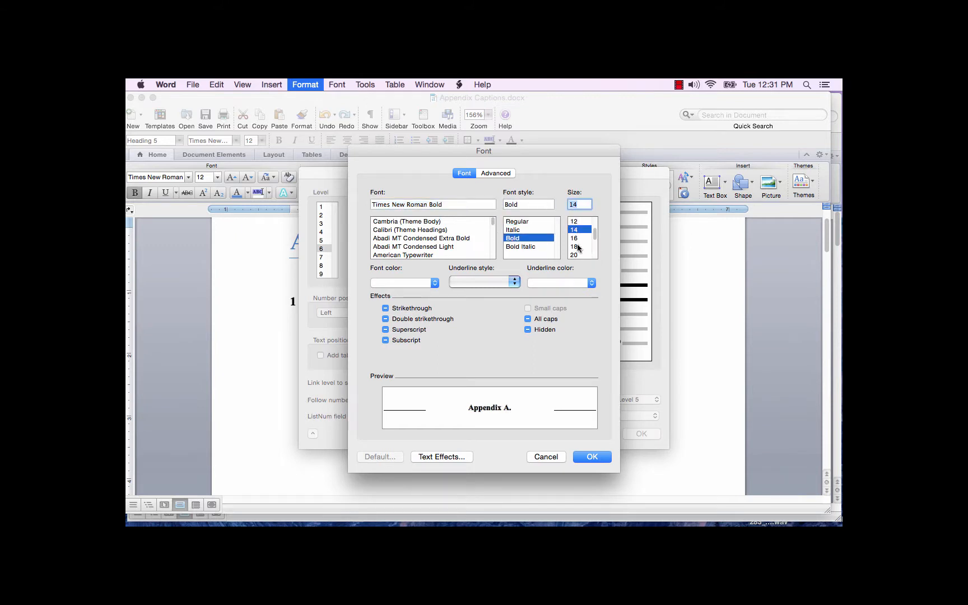
left_click(593, 457)
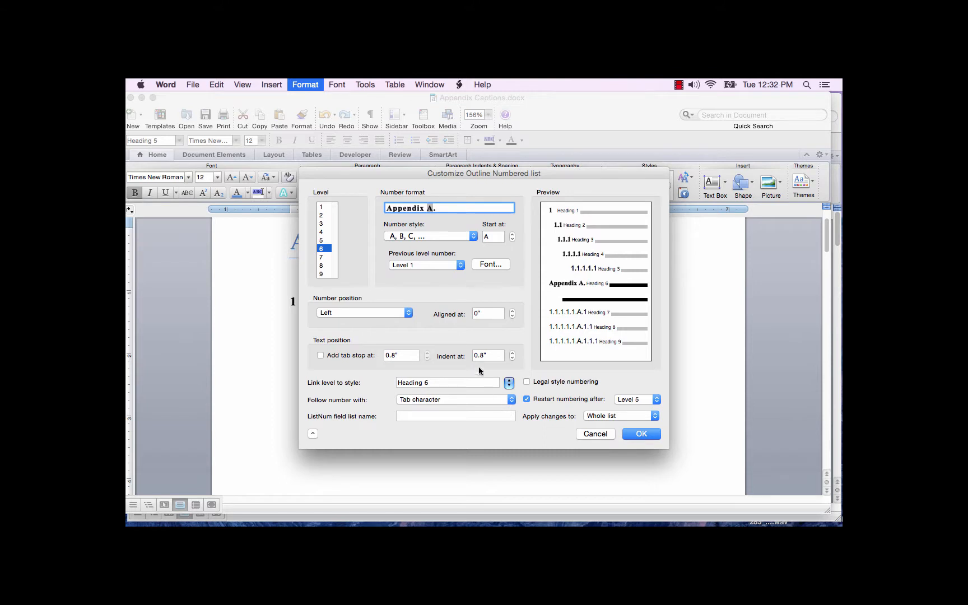
Add a tab stop at 0 and set the text indent to 0 for level 6, keeping the Heading 6 link, and accept the list changes.
left_click(323, 355)
left_click_drag(411, 355, 352, 349)
type("0")
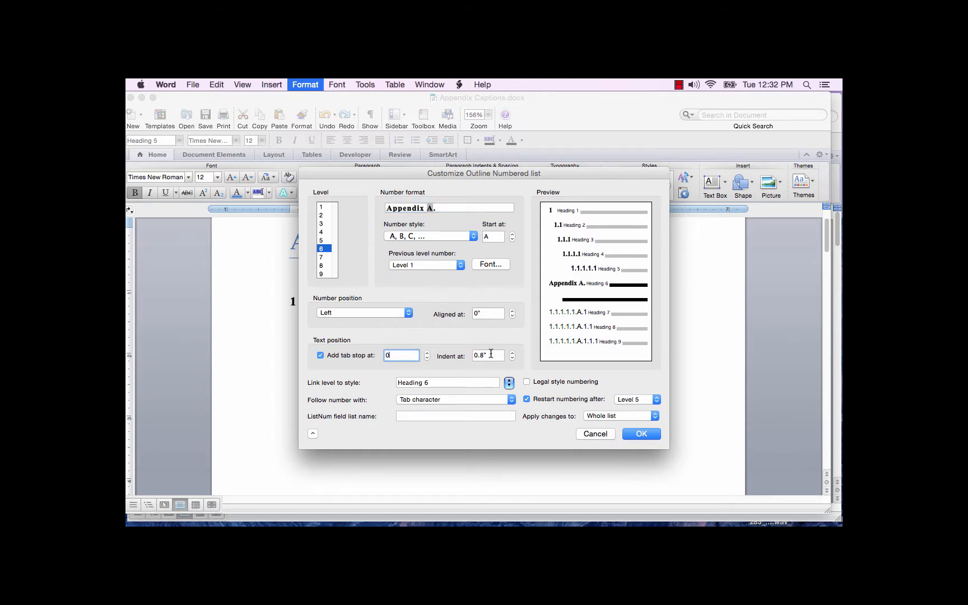
left_click_drag(491, 354, 469, 355)
type("0")
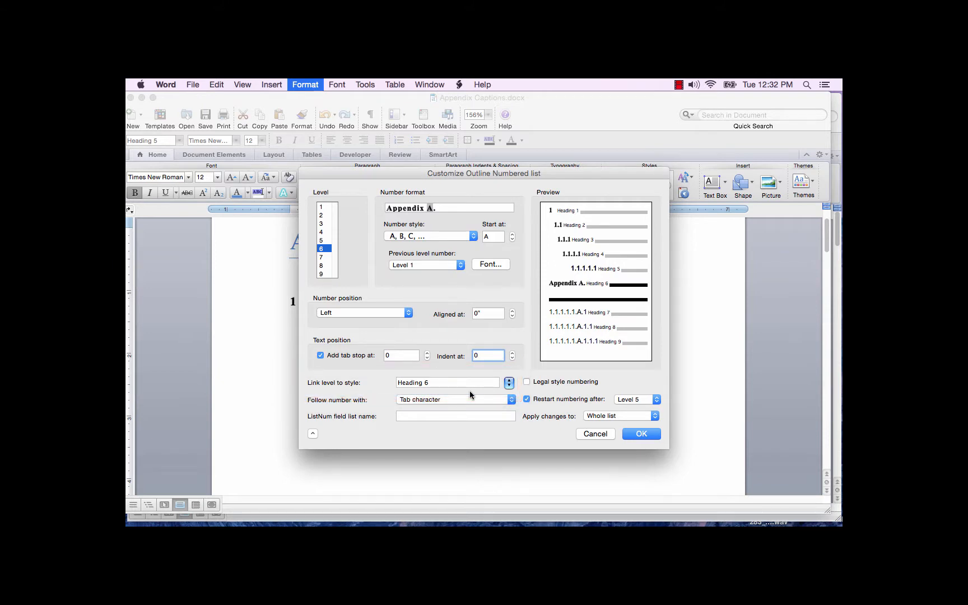
left_click(496, 384)
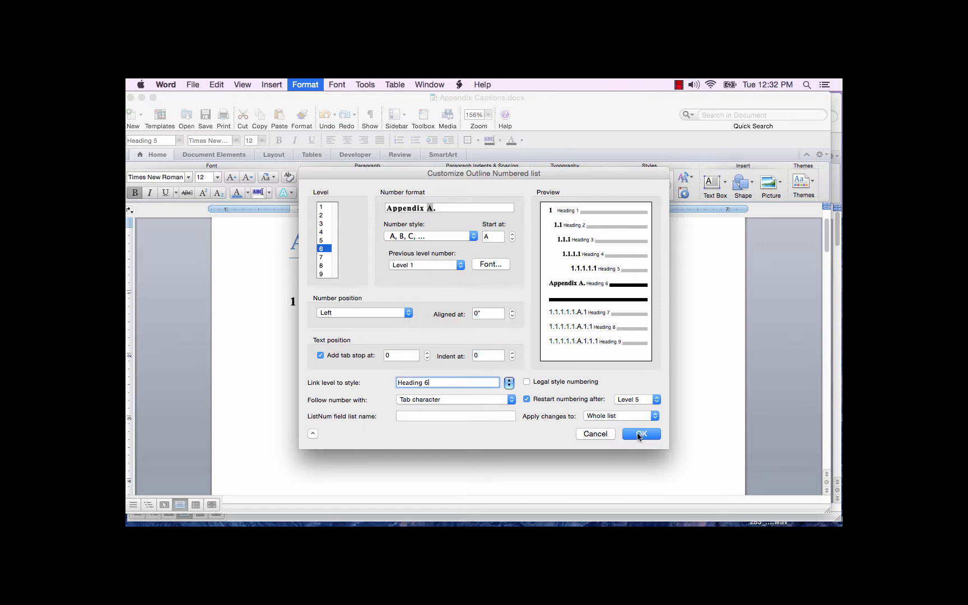
left_click(640, 434)
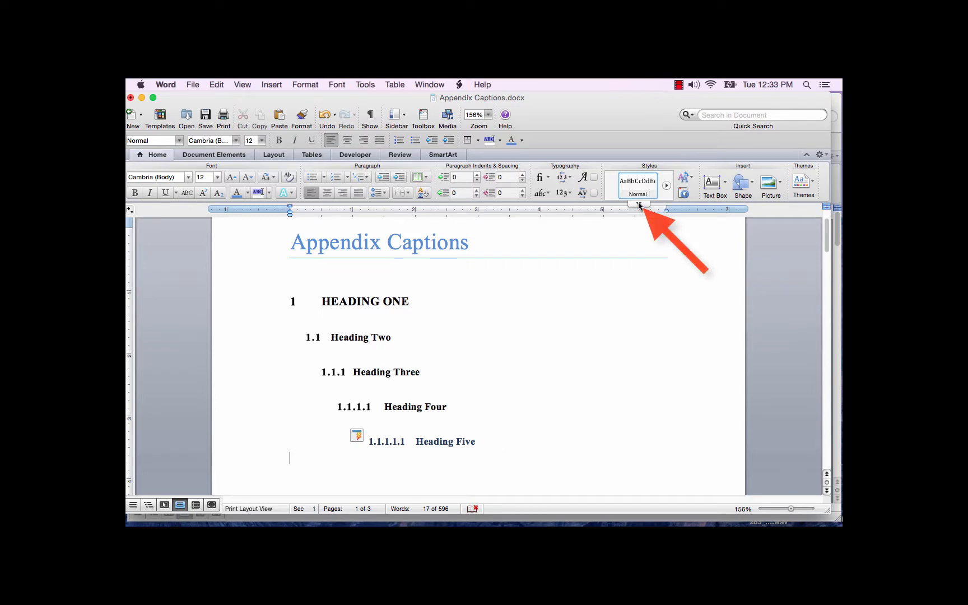
Modify the Heading 6 style to use 14 pt bold text.
left_click(639, 205)
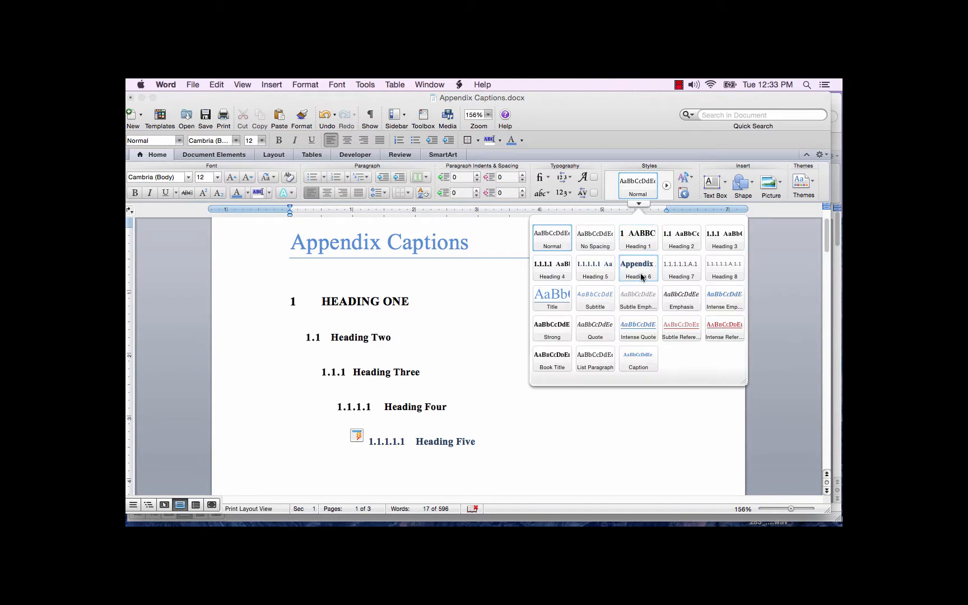
left_click(466, 286)
left_click(315, 86)
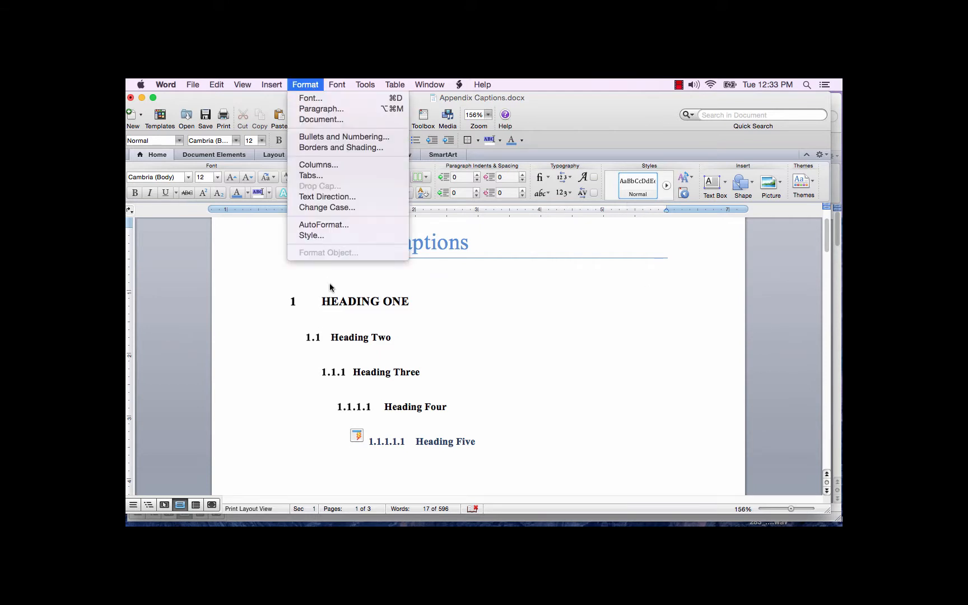
left_click(319, 235)
left_click(560, 212)
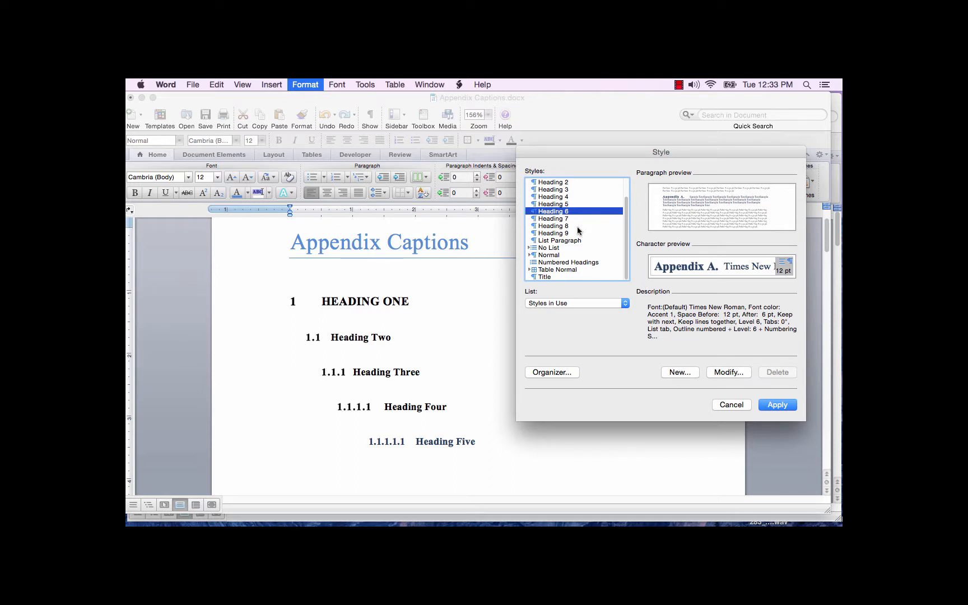
left_click(722, 372)
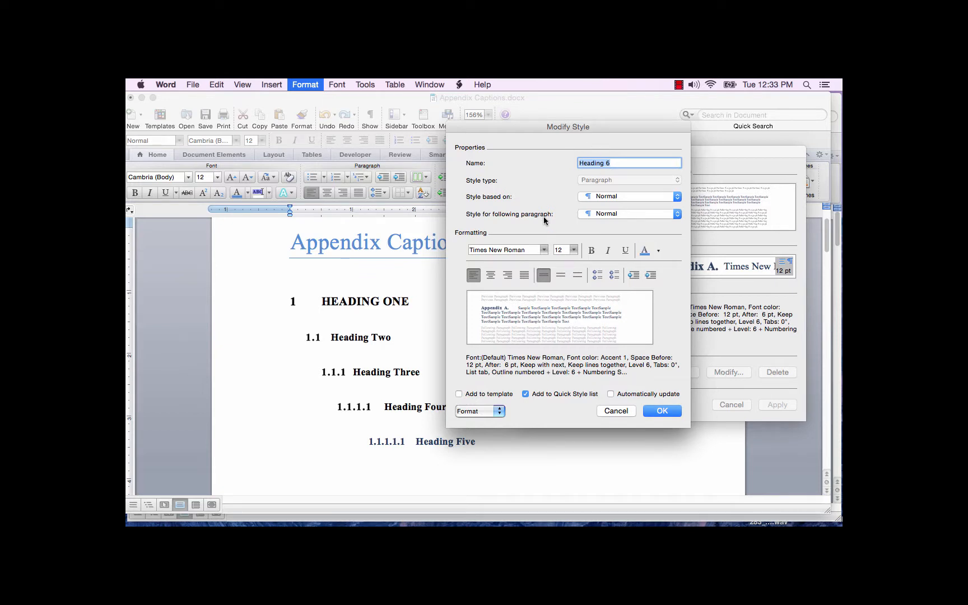
left_click(573, 250)
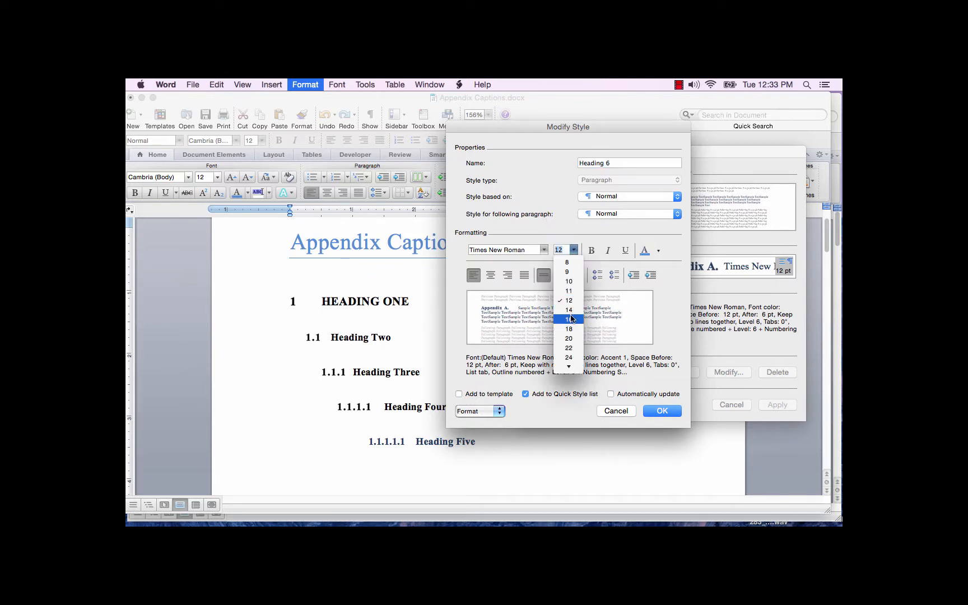
left_click(566, 297)
left_click(592, 251)
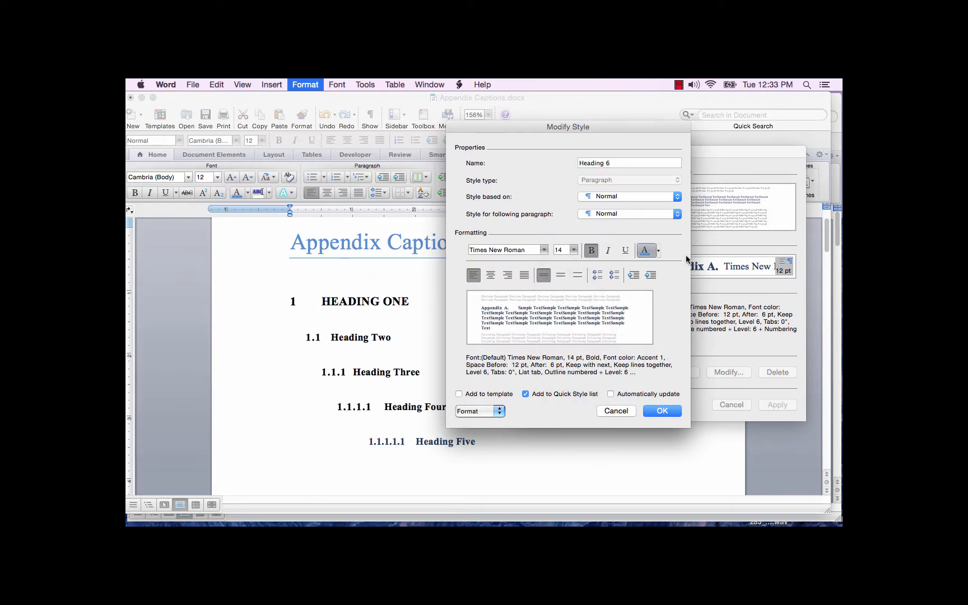
Set the Heading 6 style's font color to Automatic and its alignment to centered, and accept the style changes.
left_click(659, 252)
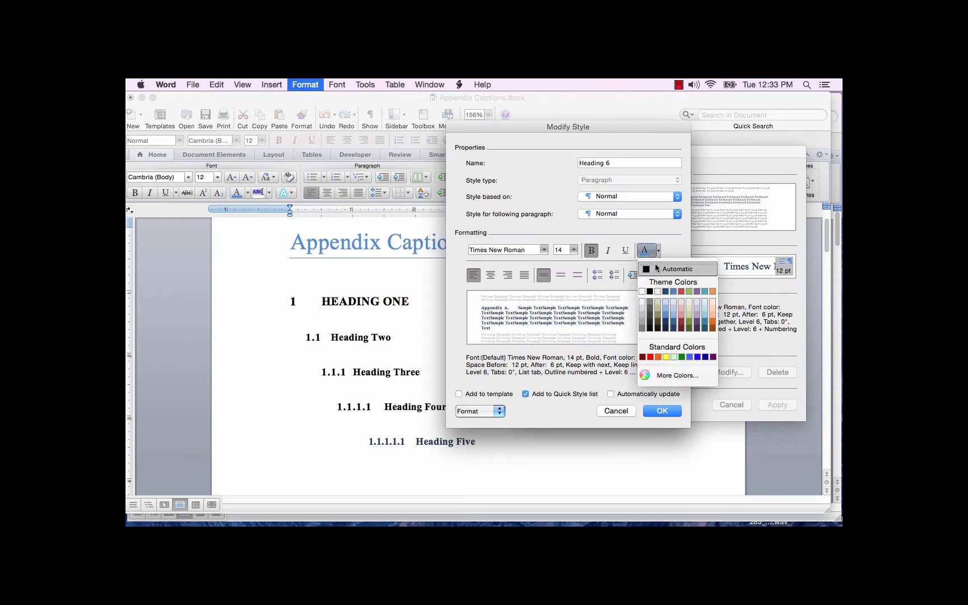
left_click(654, 273)
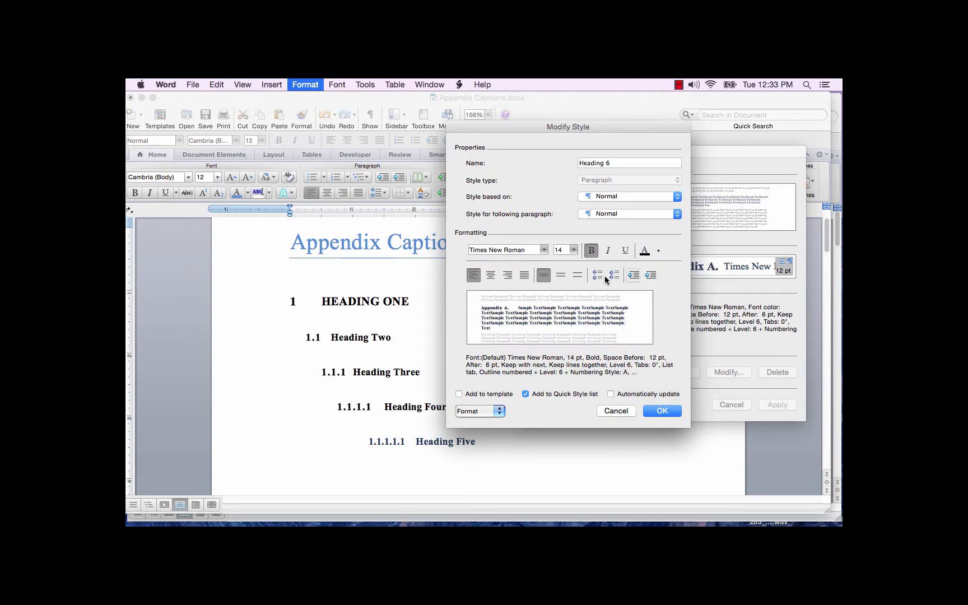
left_click(491, 275)
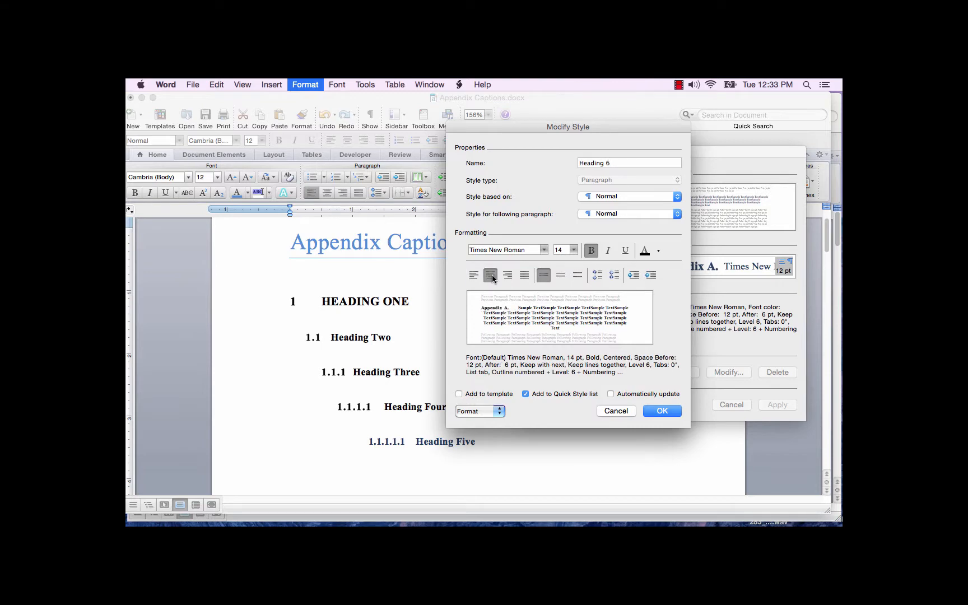
left_click(660, 411)
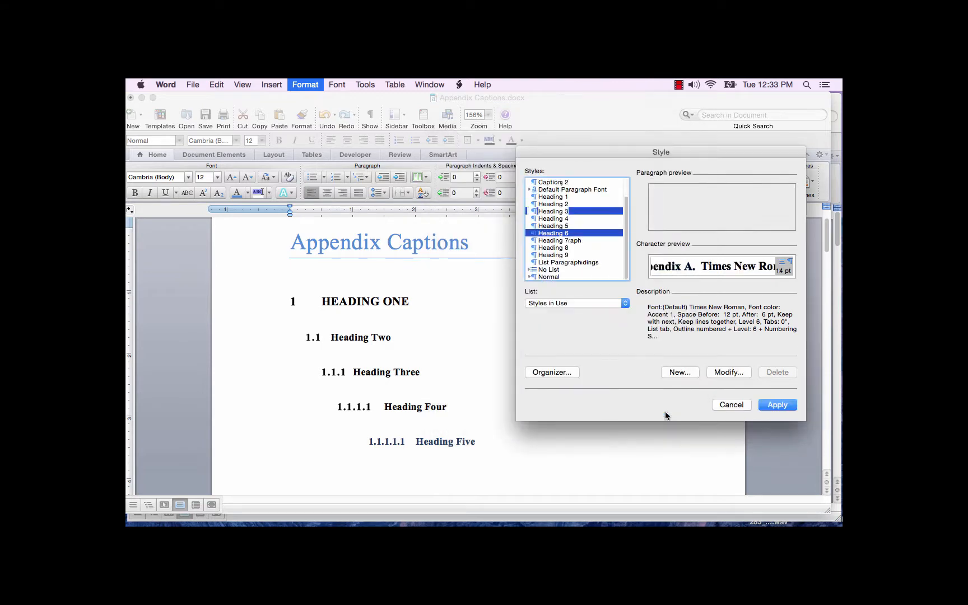
Apply Heading 6 to the empty line below Heading Five, enter the title "Appendix Figures and Tables", and start a new paragraph.
left_click(773, 405)
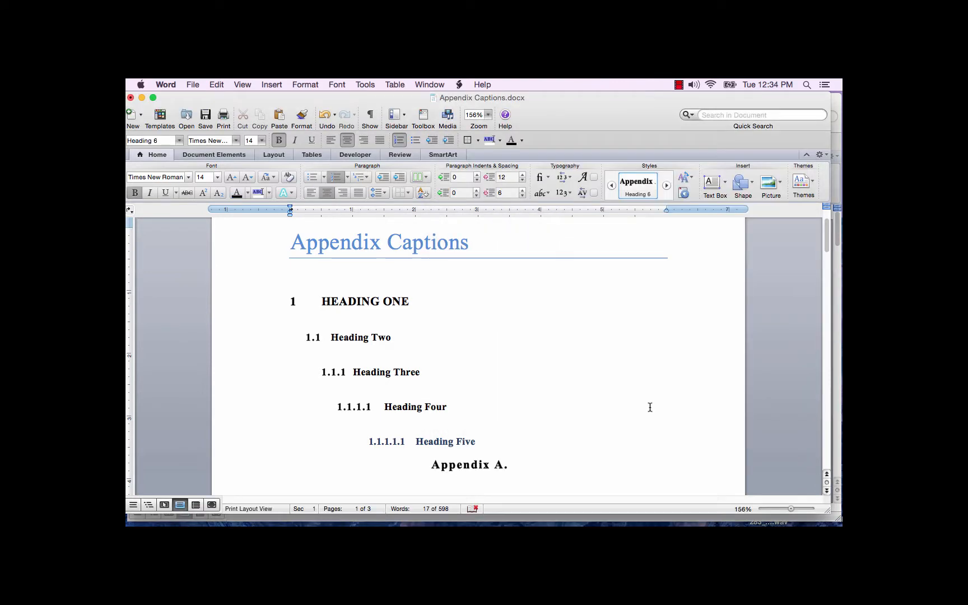
type("Appendix Figures and Tables")
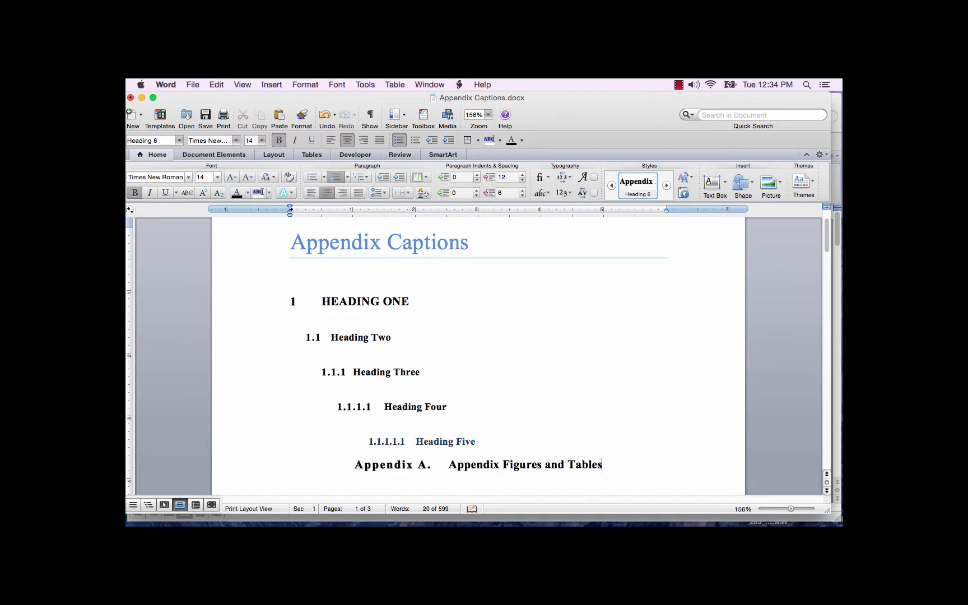
key("Return")
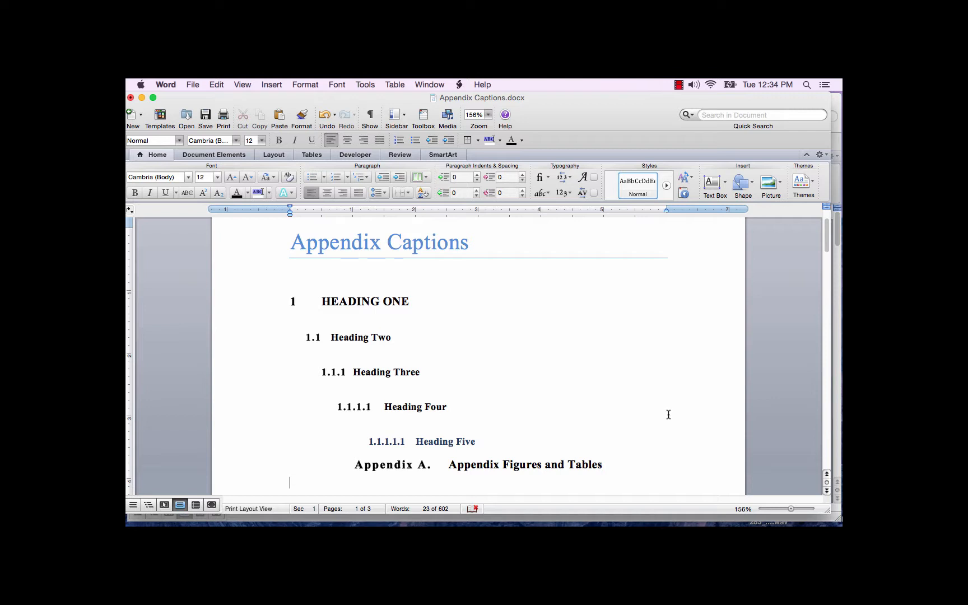
Insert a Figure caption below the appendix heading, with numbering that includes the chapter number from Heading 6 and a hyphen separator.
left_click(281, 86)
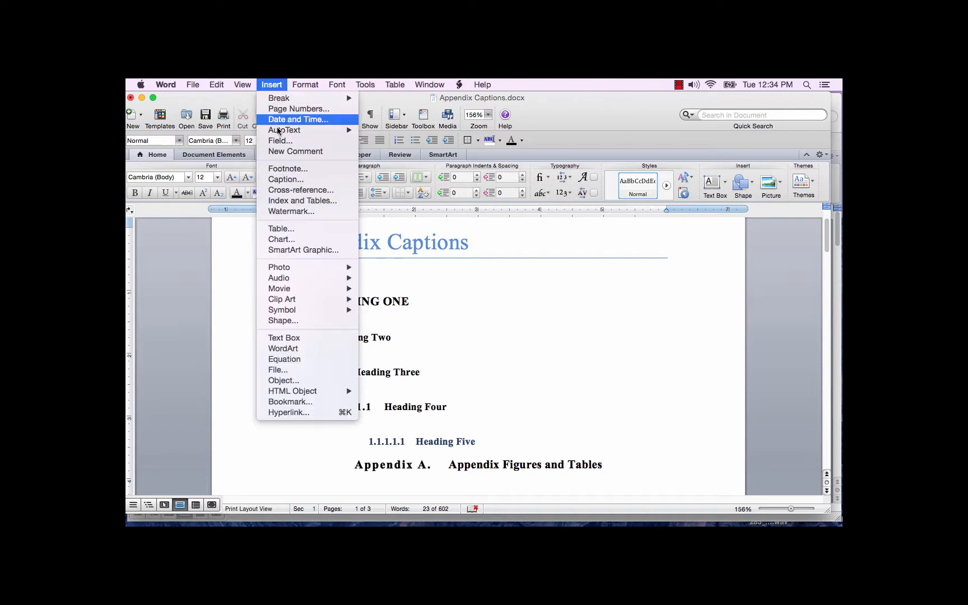
left_click(280, 181)
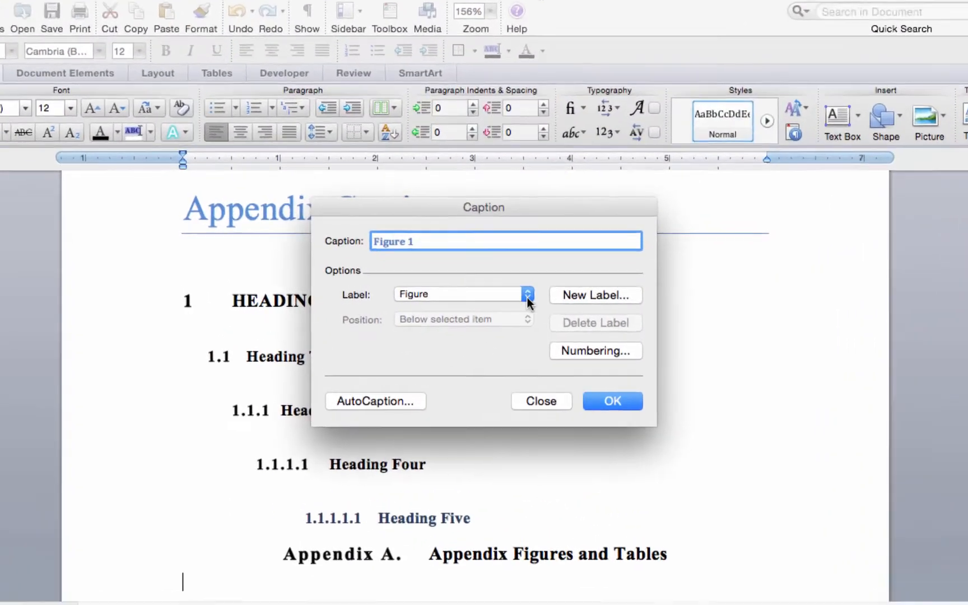
left_click(522, 297)
left_click(522, 298)
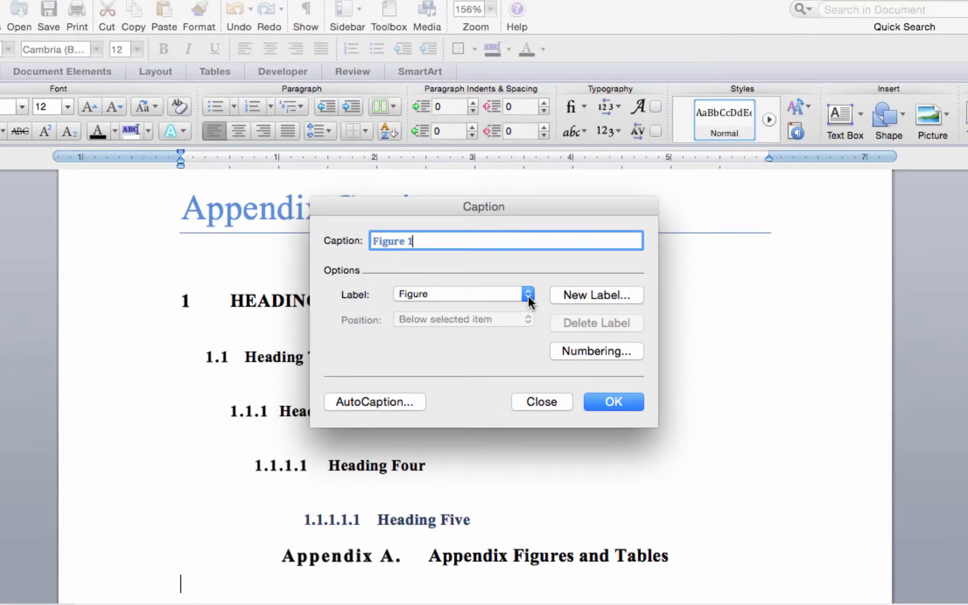
left_click(580, 351)
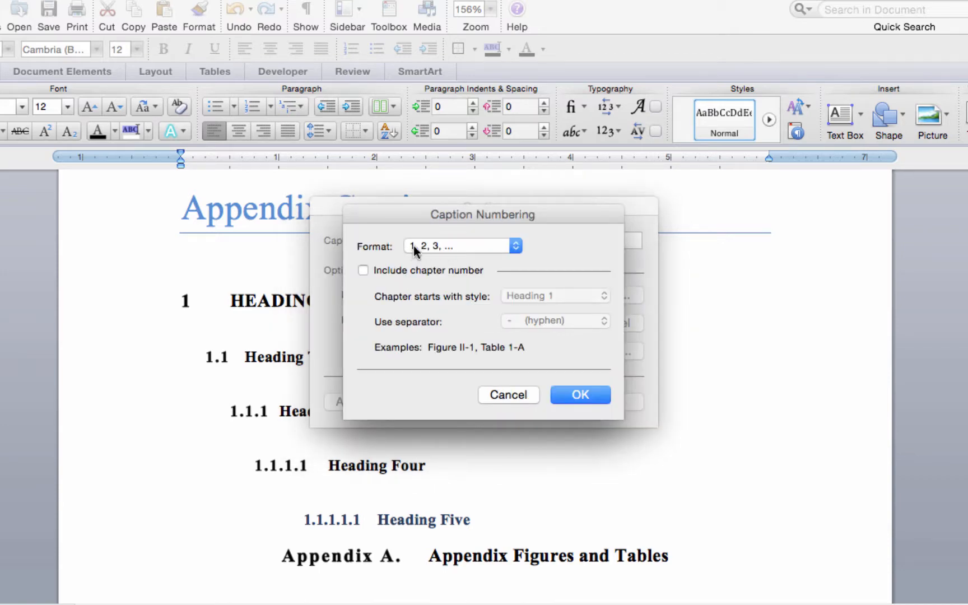
left_click(362, 271)
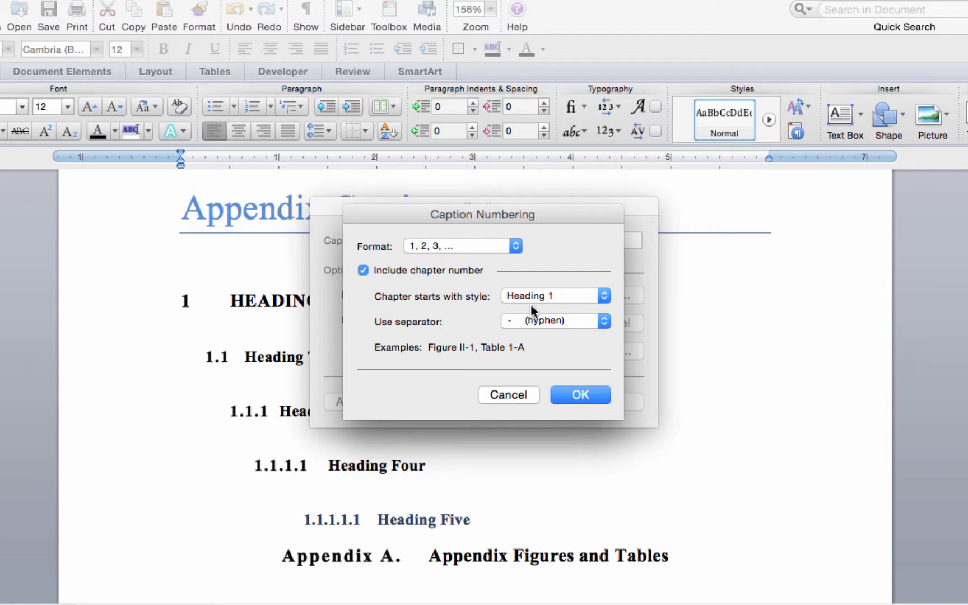
left_click(607, 304)
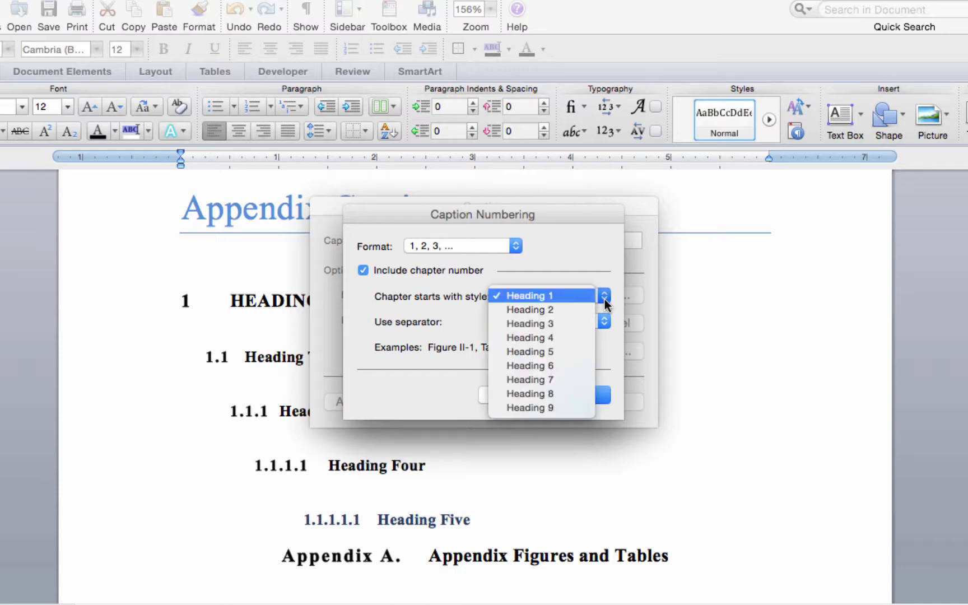
left_click(549, 371)
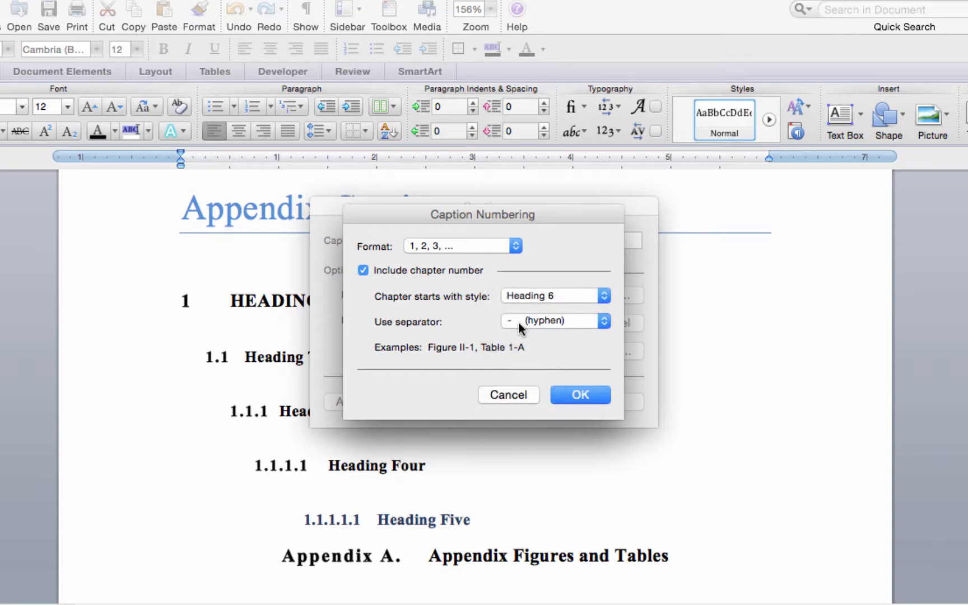
left_click(585, 398)
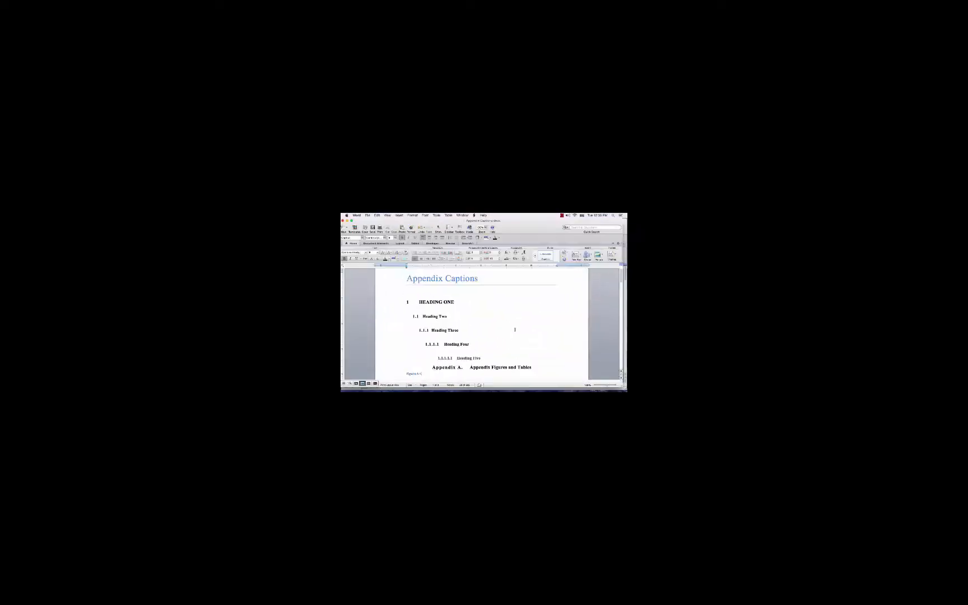
scroll(514, 369, "down", 4)
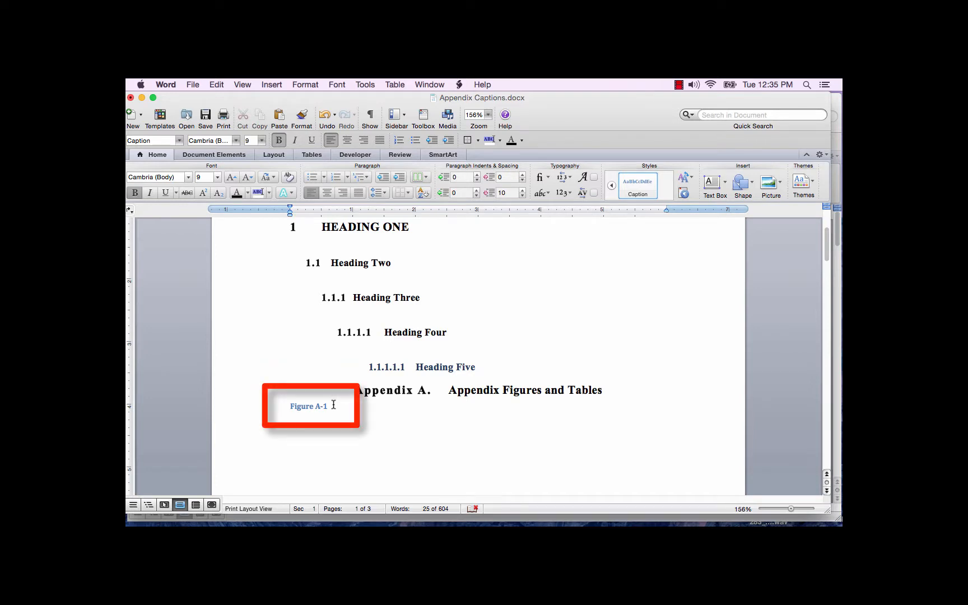
Modify the Caption style to use Times New Roman at 12 pt with Automatic font color, and accept the changes.
right_click(639, 189)
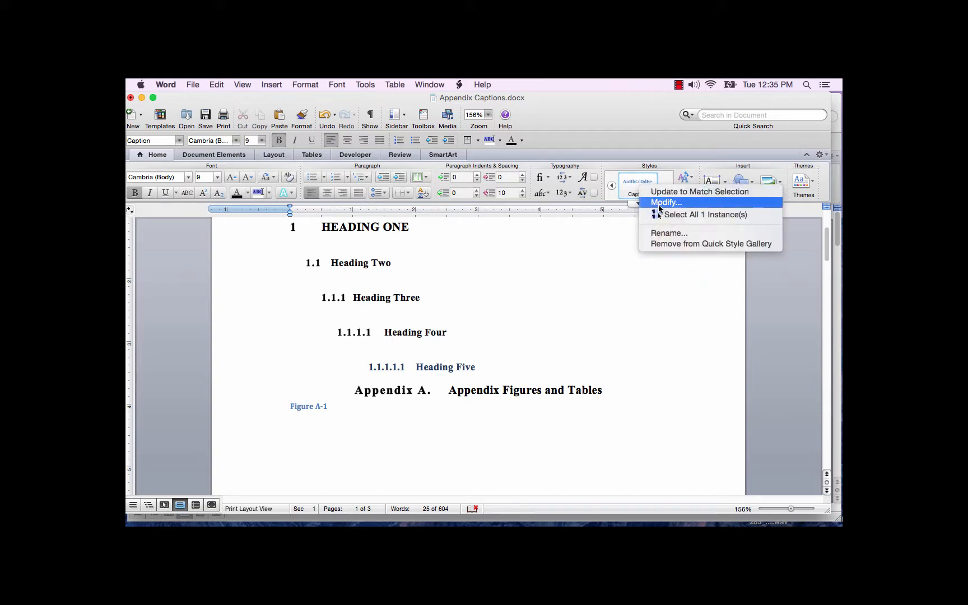
left_click(659, 203)
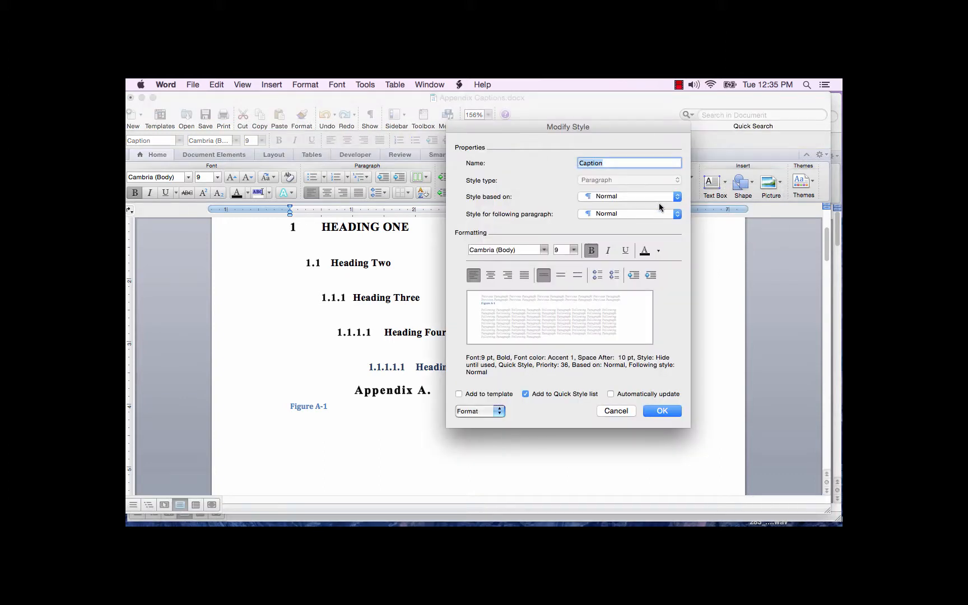
left_click(544, 250)
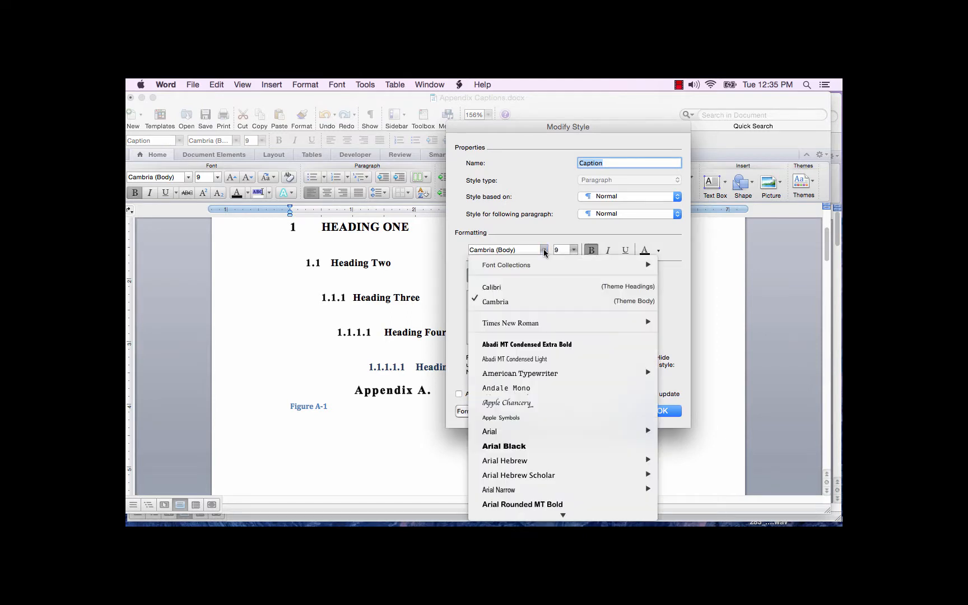
left_click(510, 323)
left_click(574, 250)
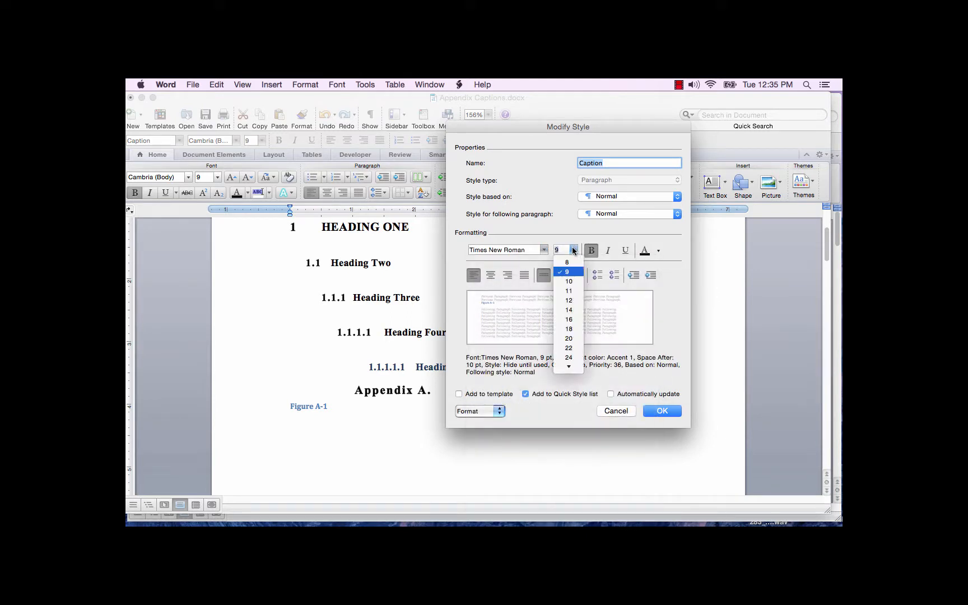
left_click(568, 300)
left_click(659, 253)
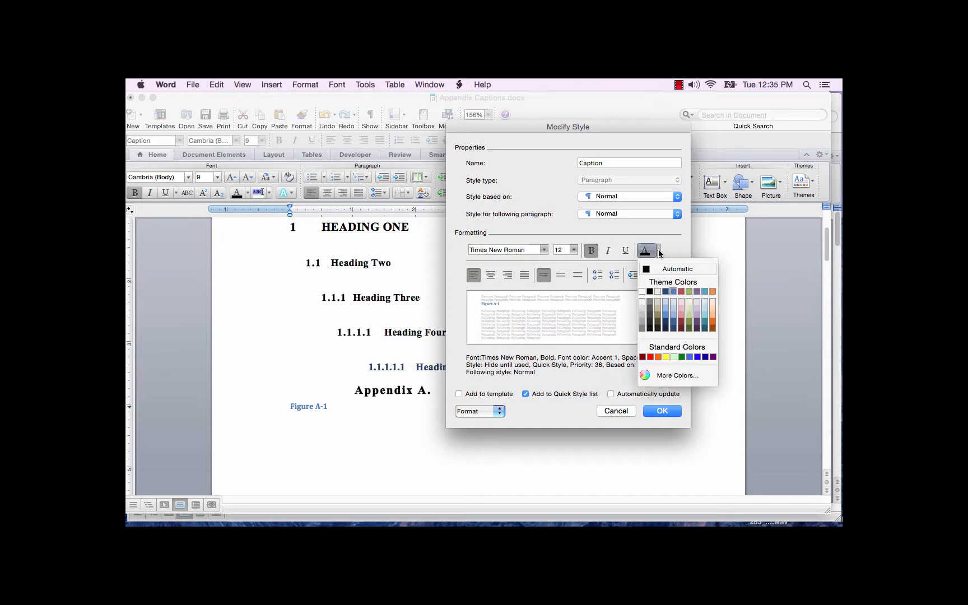
left_click(648, 267)
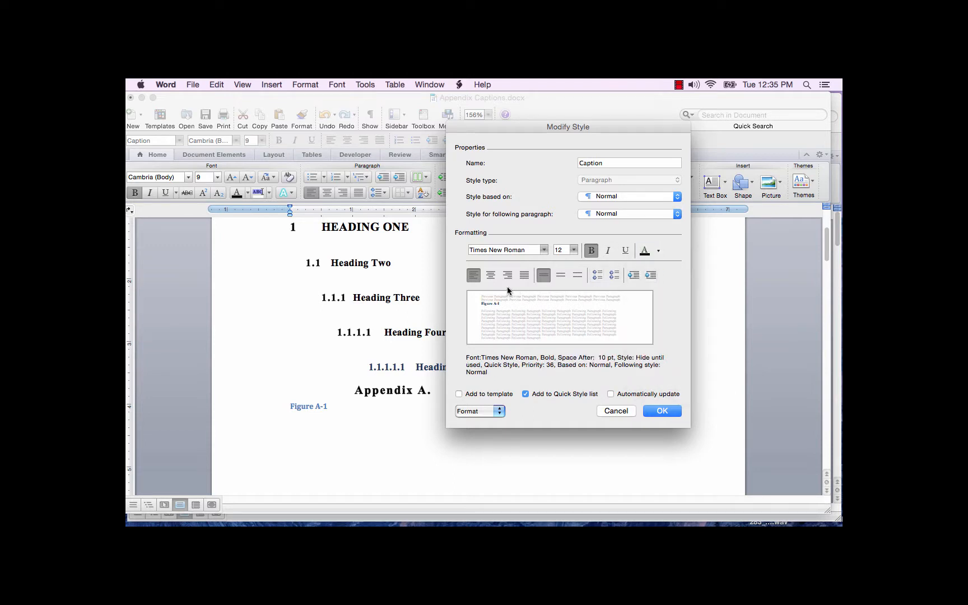
left_click(661, 411)
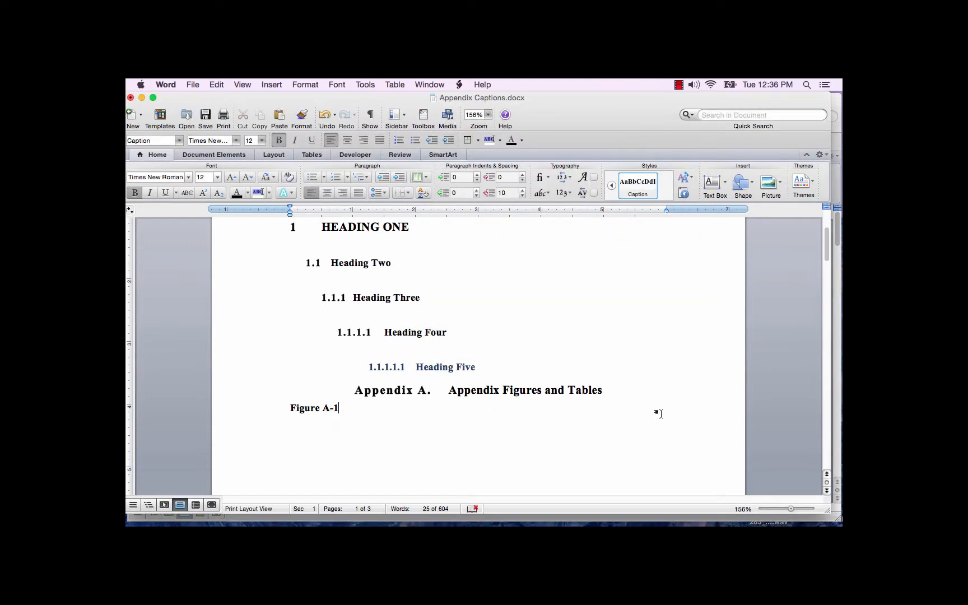
Insert a Table caption in a new paragraph below the figure caption, with its chapter number taken from Heading 6.
key("Return")
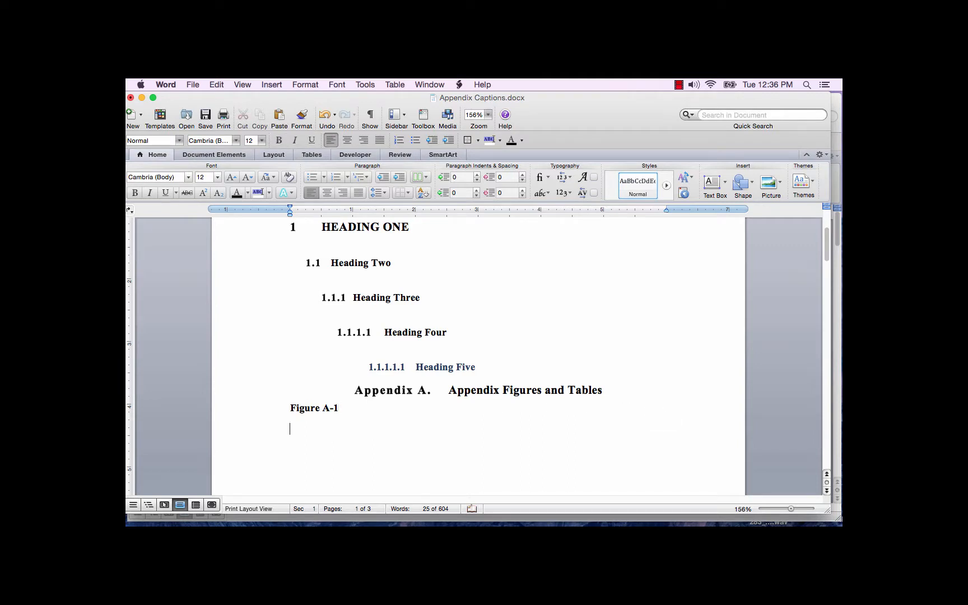
left_click(278, 85)
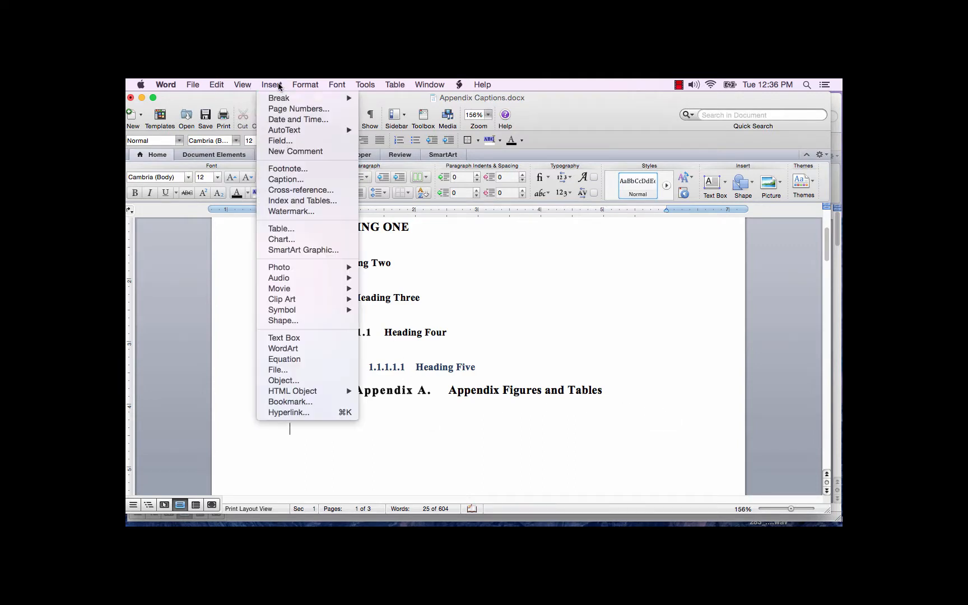
left_click(286, 180)
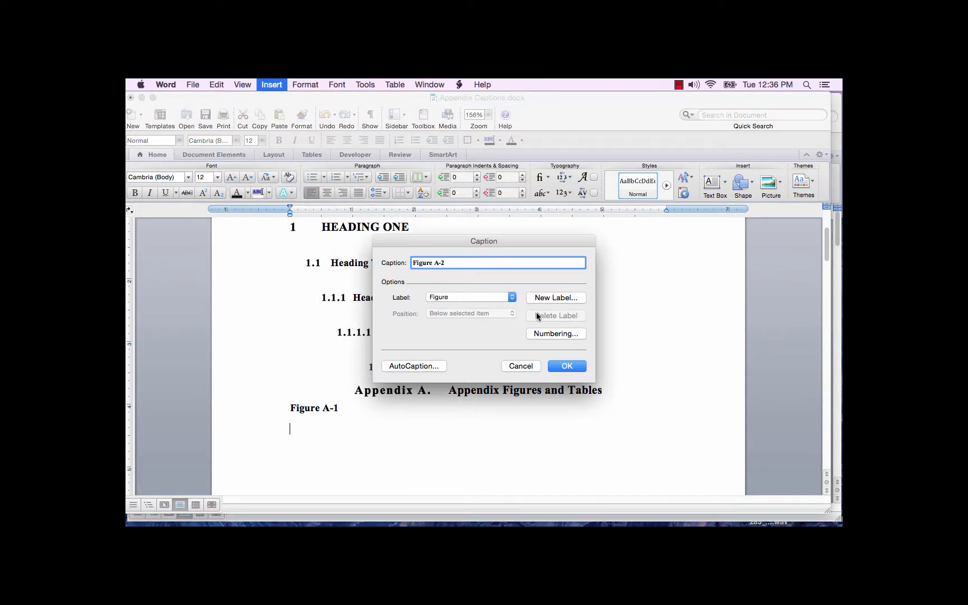
left_click(510, 297)
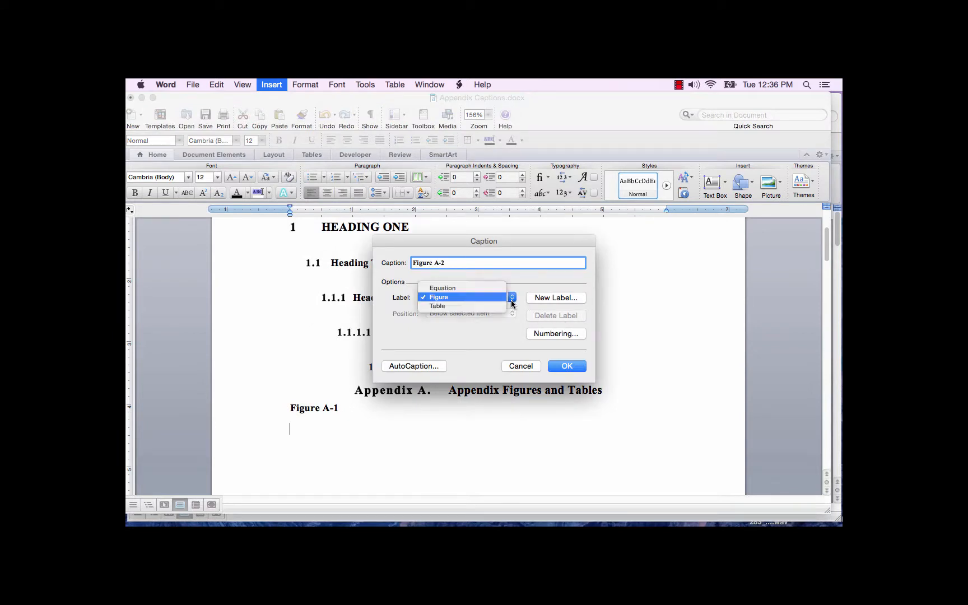
left_click(477, 305)
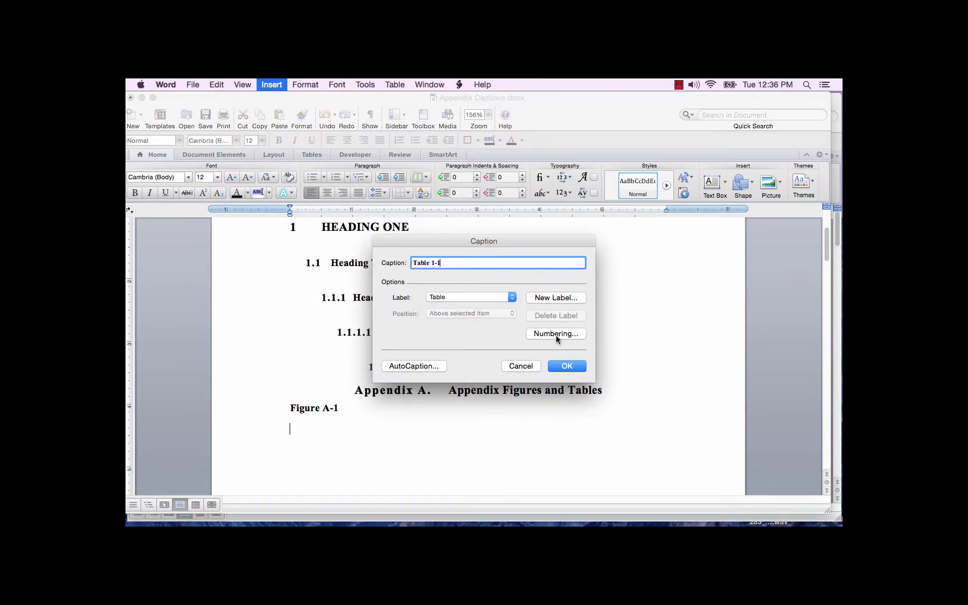
left_click(556, 334)
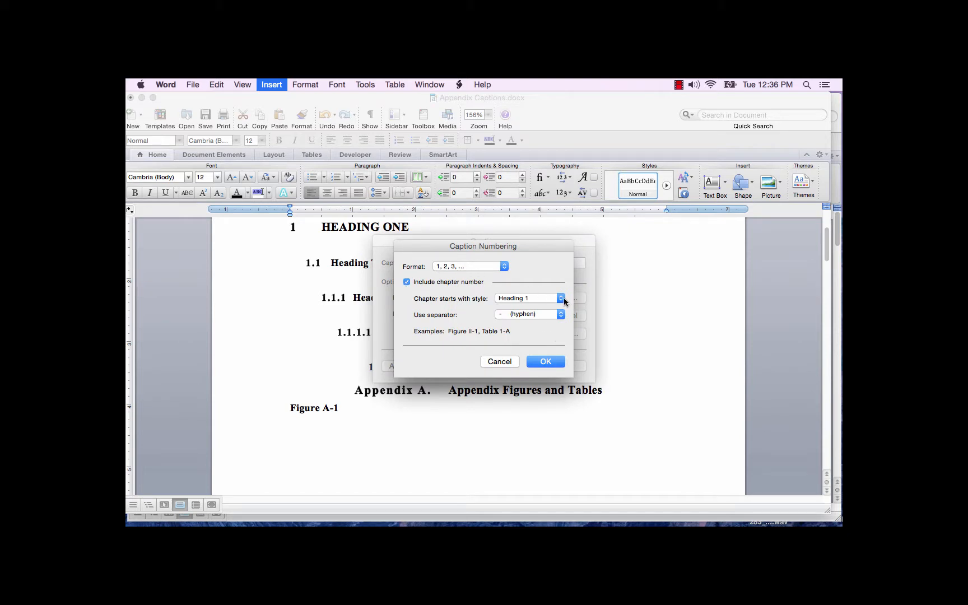
left_click(561, 299)
left_click(541, 343)
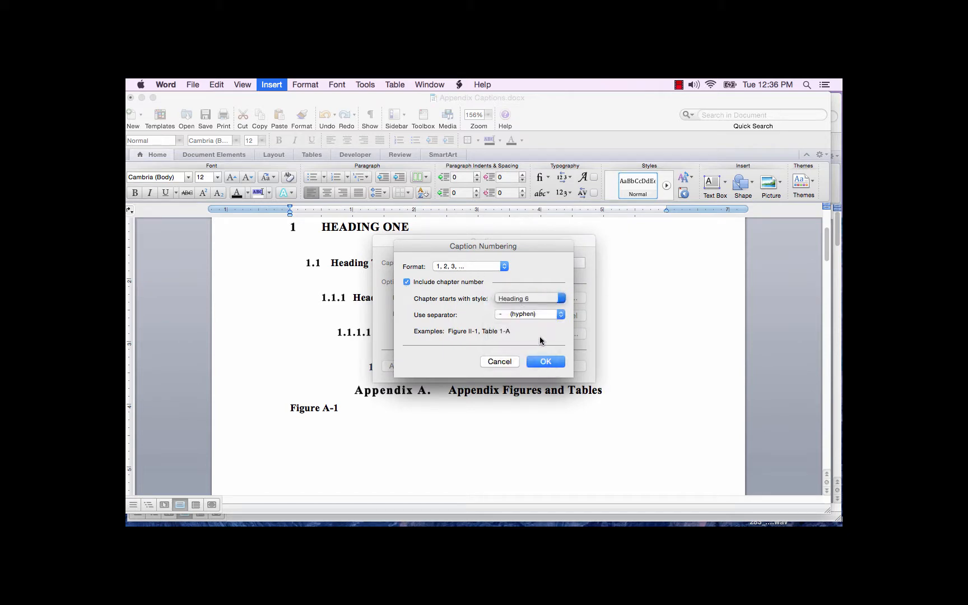
left_click(548, 364)
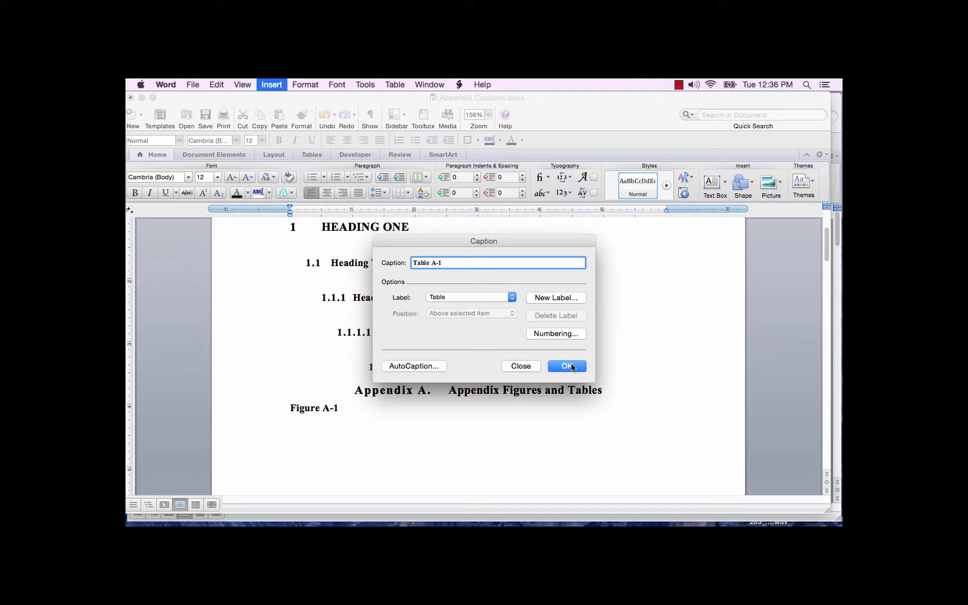
left_click(566, 365)
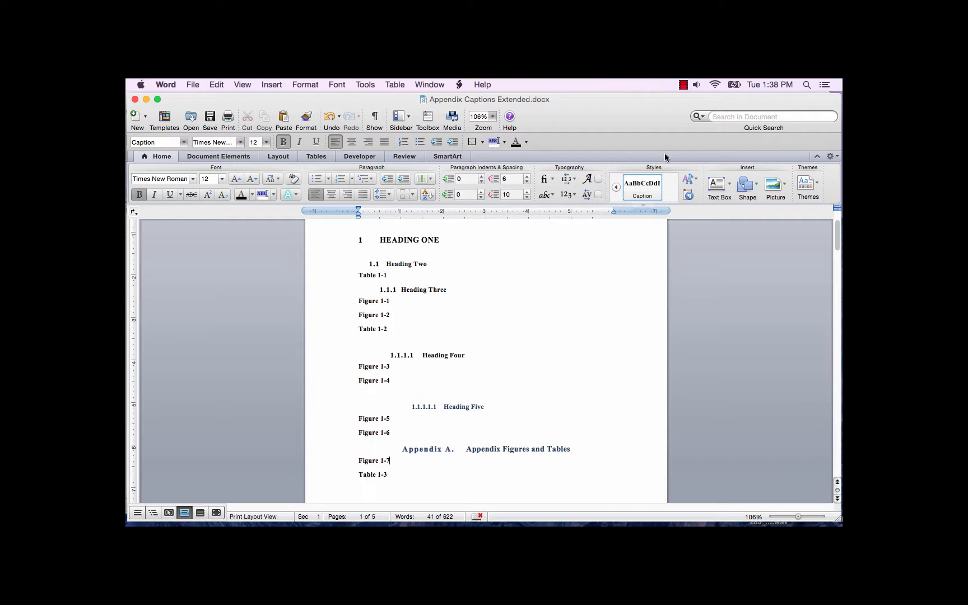
Create two new caption labels named "Appendix Figure" and "Appendix Table".
left_click(273, 84)
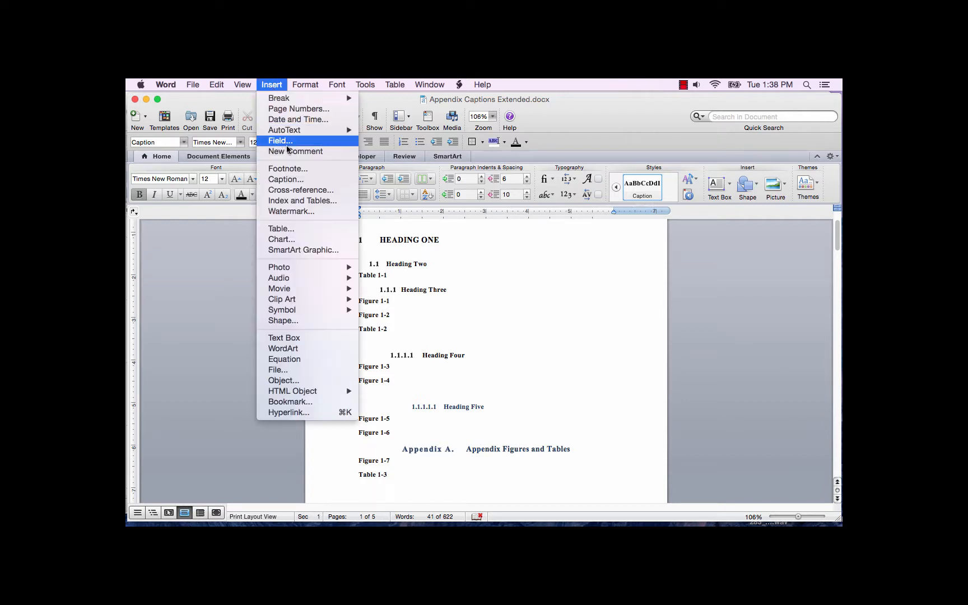
left_click(287, 180)
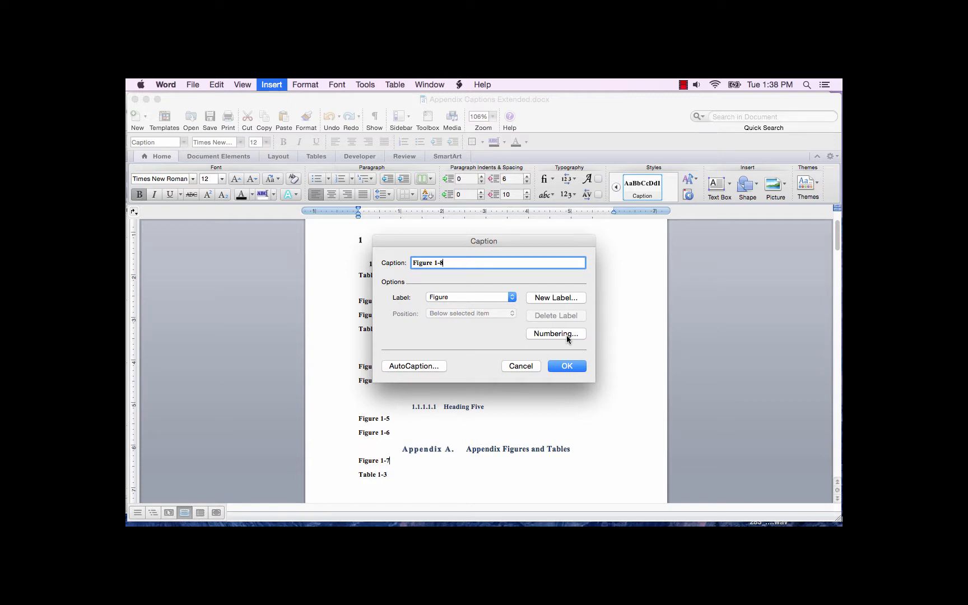
left_click(565, 298)
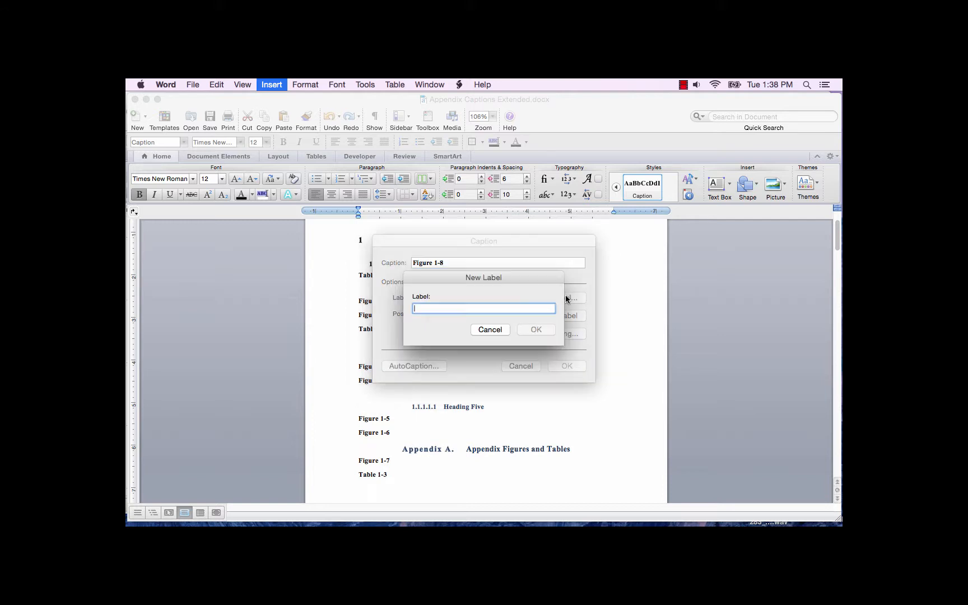
type("Appendix Figure")
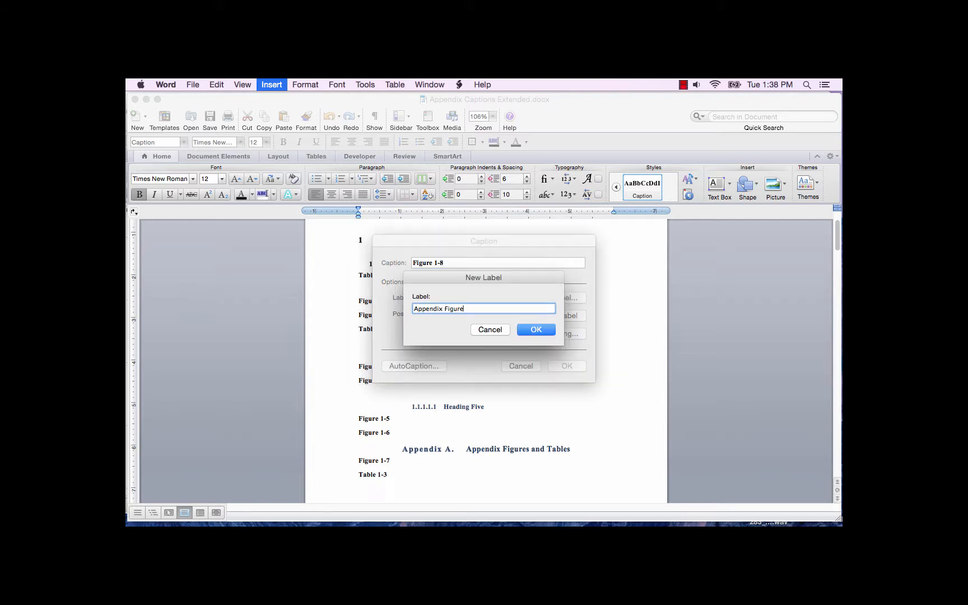
key("Return")
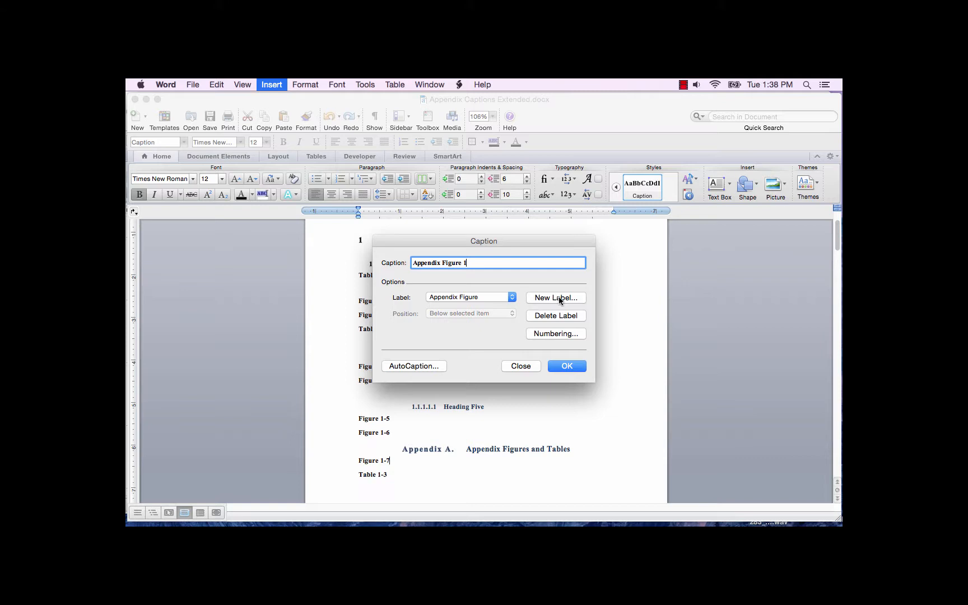
left_click(559, 299)
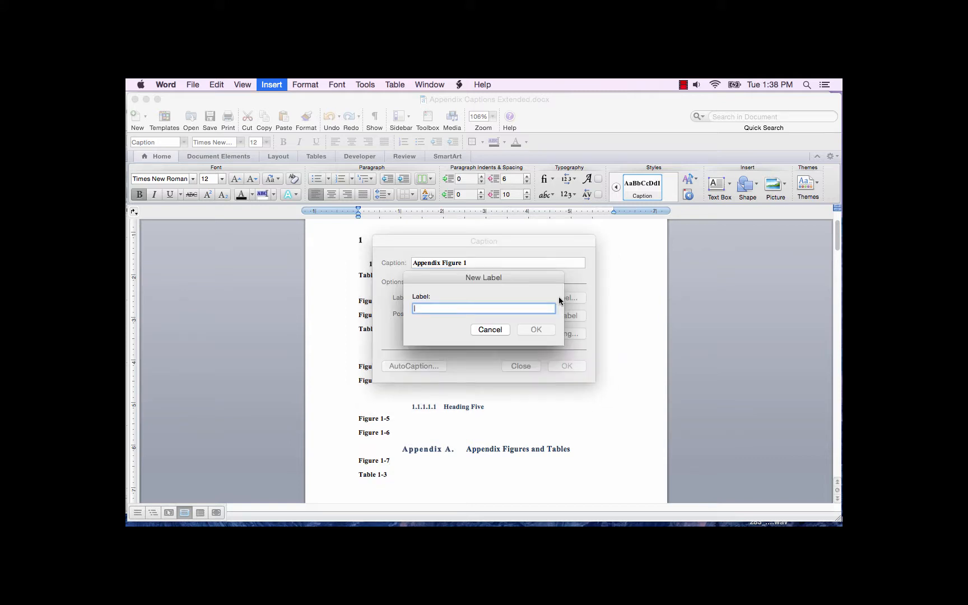
type("Appendix Table")
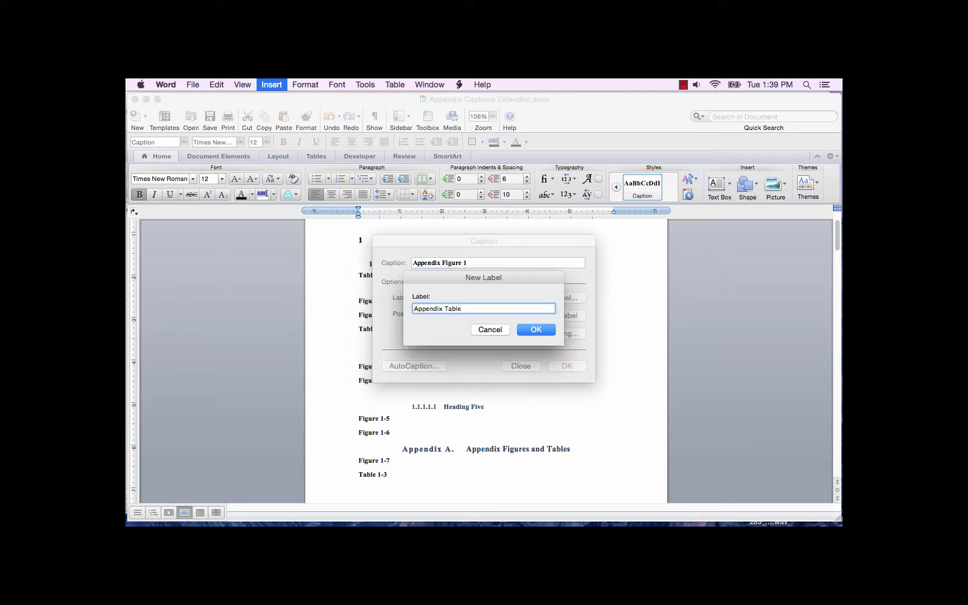
left_click(531, 331)
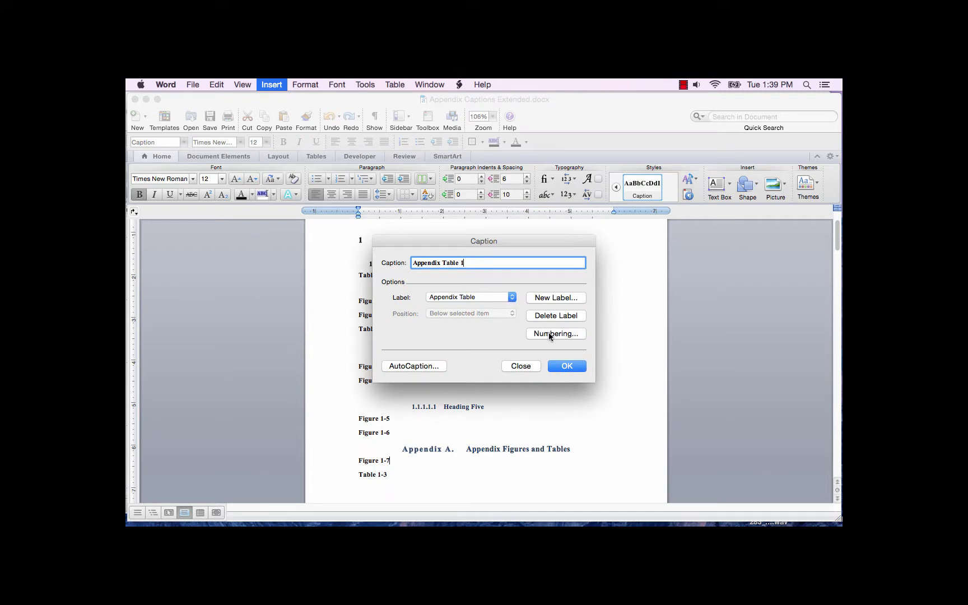
Set the Appendix Table caption numbering to include the chapter number from Heading 6 with a hyphen separator.
left_click(550, 335)
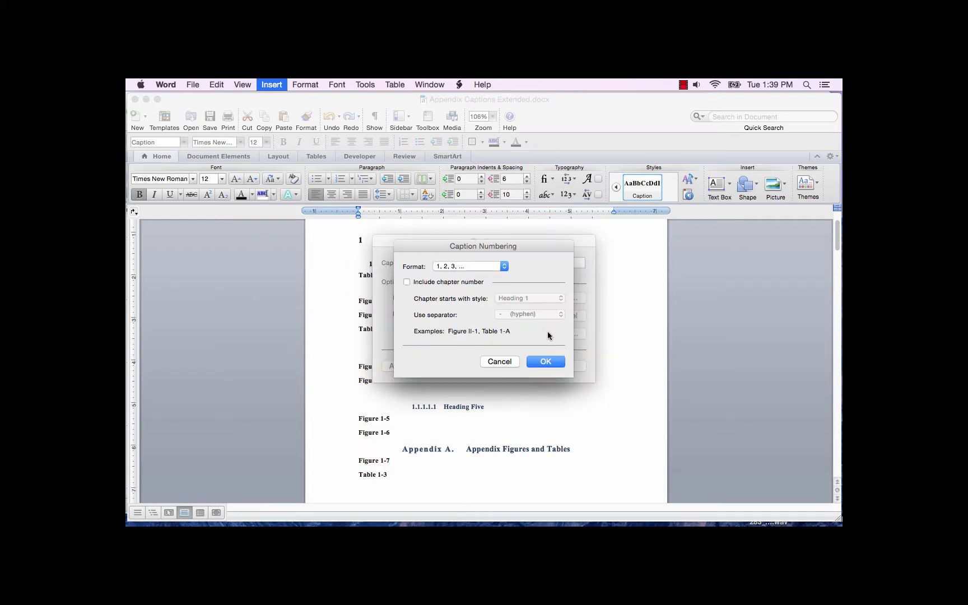
left_click(408, 282)
left_click(560, 302)
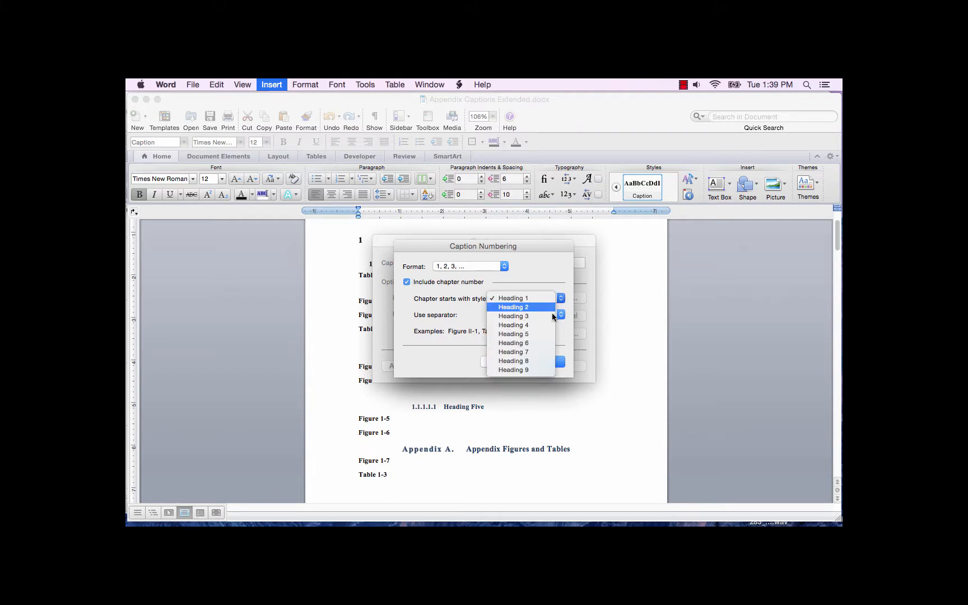
left_click(538, 340)
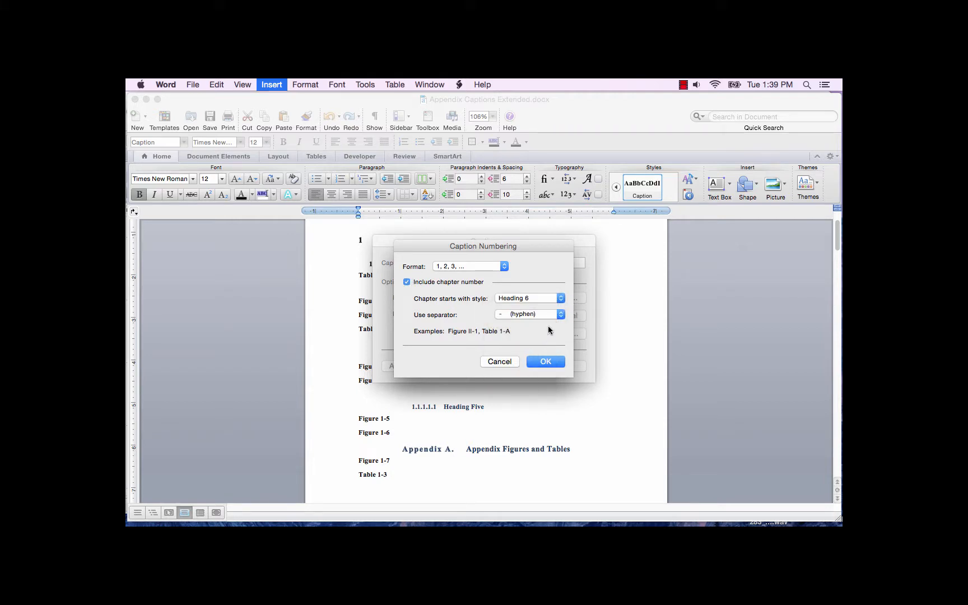
left_click(545, 362)
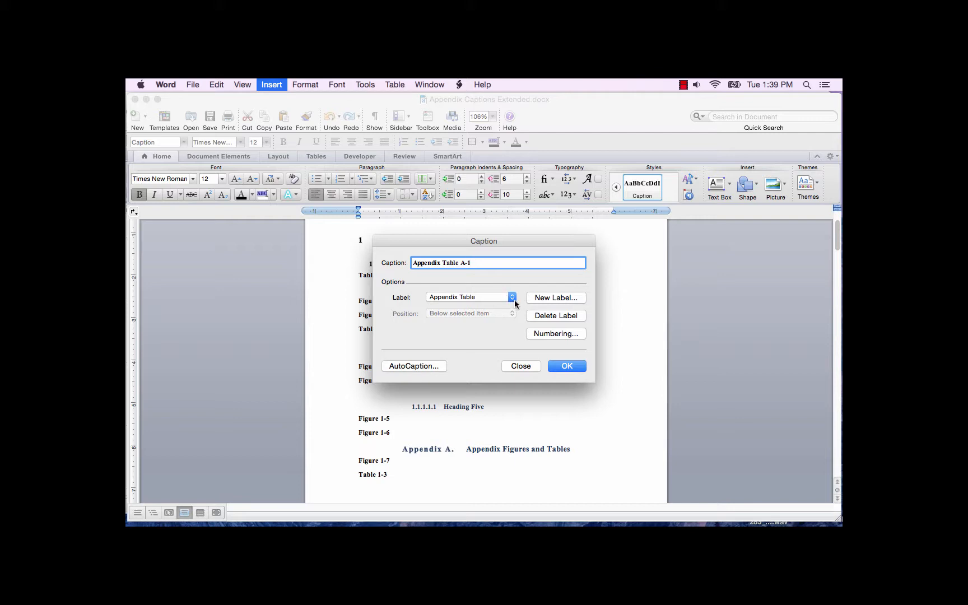
Set Appendix Figure numbering to include the chapter number from Heading 6 with a hyphen separator, and insert the caption.
left_click(514, 300)
left_click(479, 288)
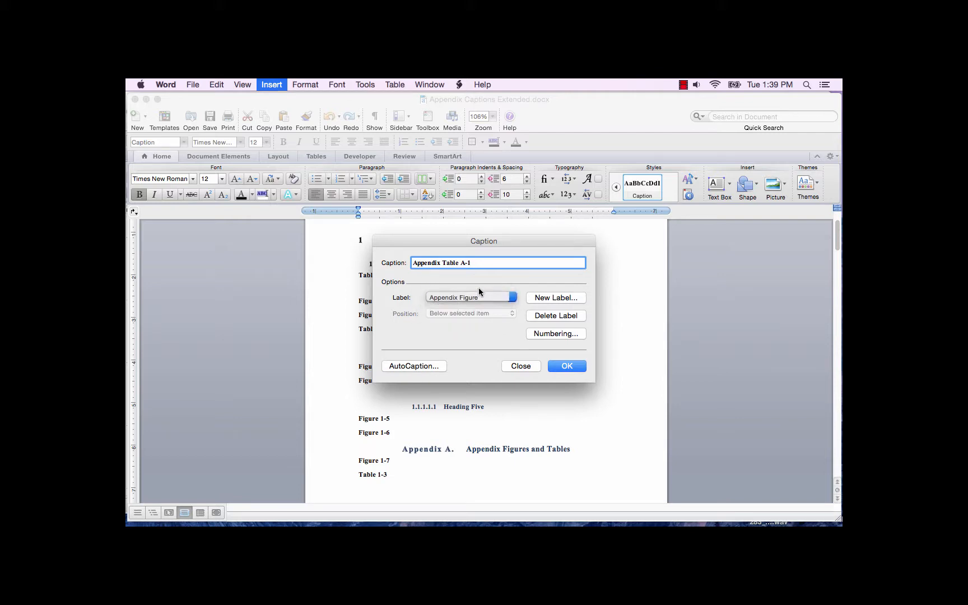
left_click(554, 333)
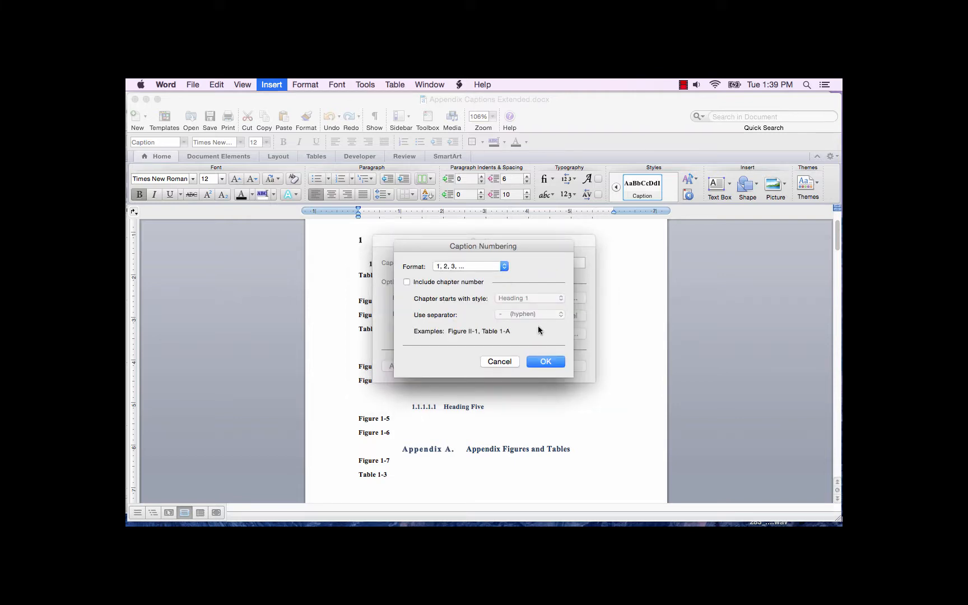
left_click(416, 282)
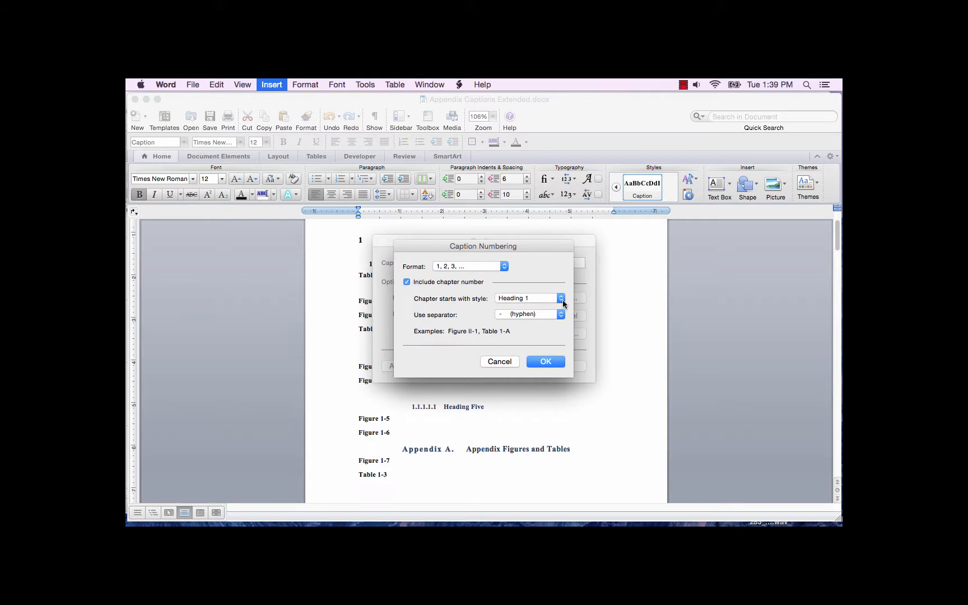
left_click(560, 298)
left_click(532, 343)
left_click(547, 363)
left_click(566, 370)
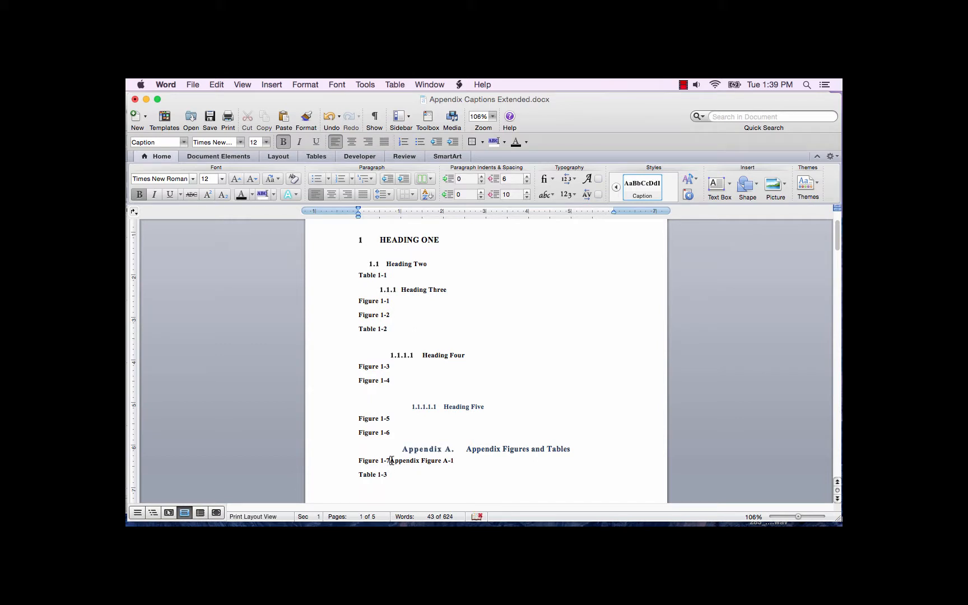
Delete the old "Figure 1-7" caption text in front of the Appendix Figure caption under the appendix heading.
left_click_drag(390, 461, 363, 457)
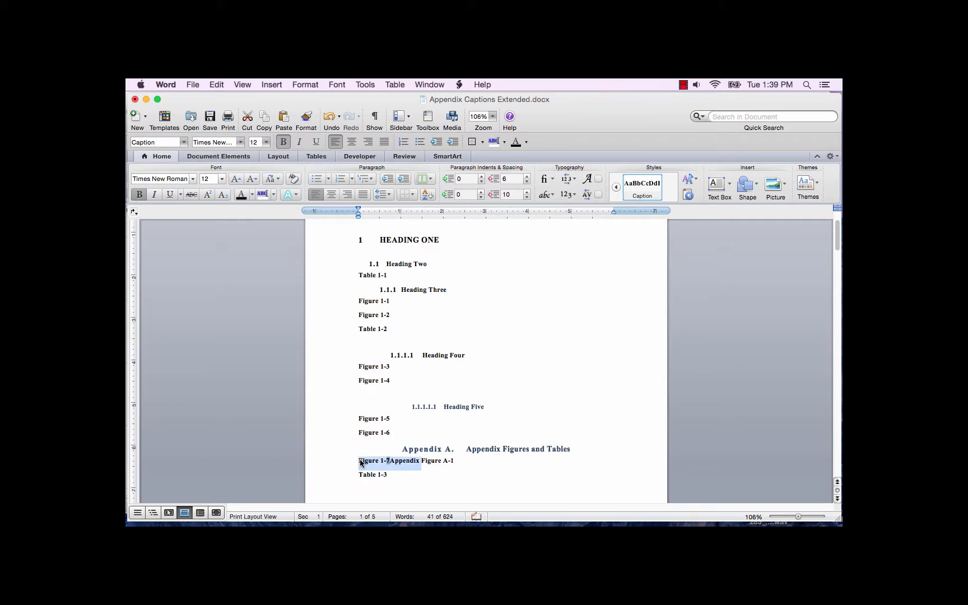
left_click(357, 461)
left_click(392, 476)
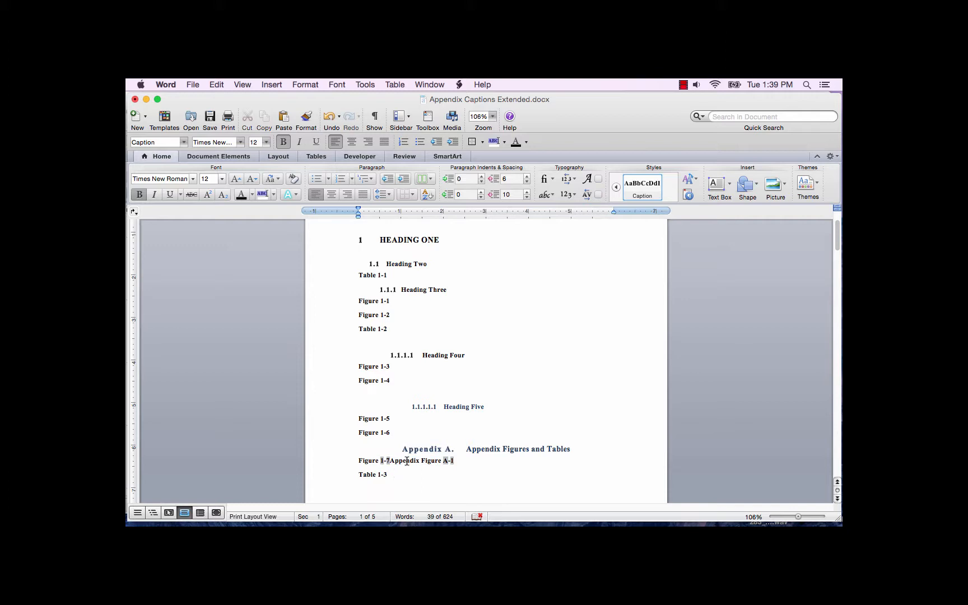
key("Delete")
key("Delete")
key("Delete")
key("Delete")
key("Delete")
key("Delete")
key("Delete")
key("Delete")
key("Delete")
key("Delete")
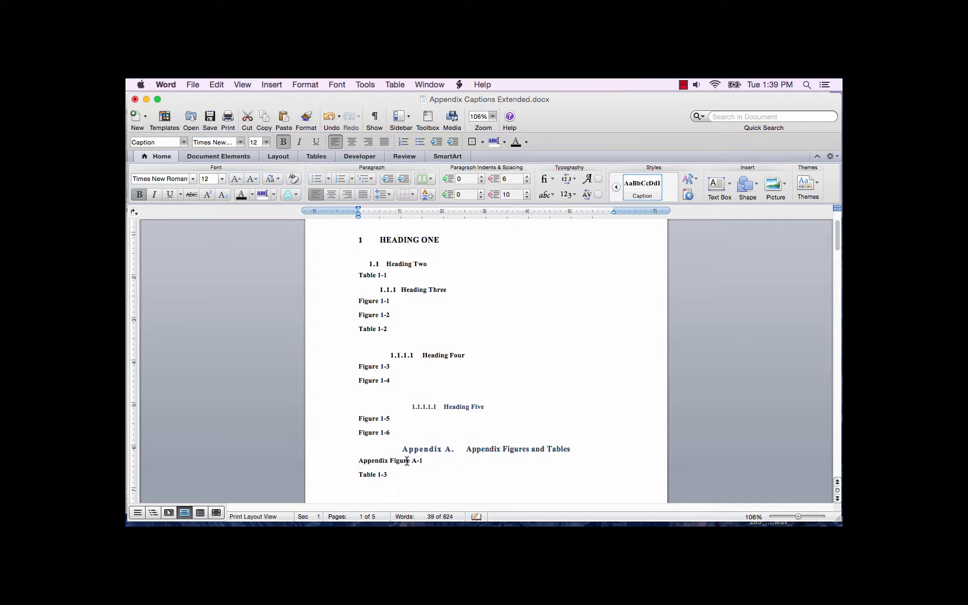
key("super+z")
Change the "Table 1-3" caption under the appendix heading to the Appendix Table label.
left_click_drag(359, 474, 392, 474)
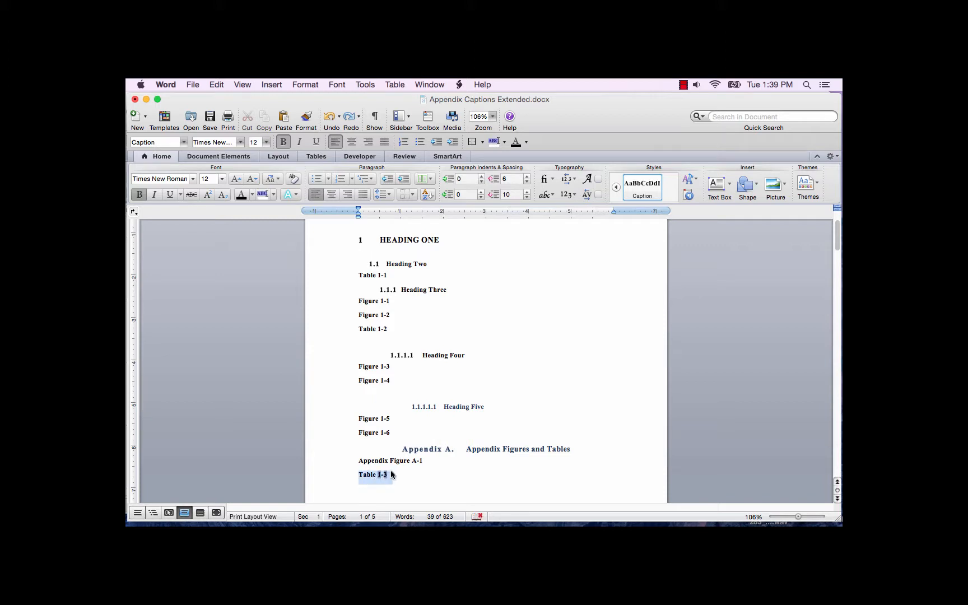
left_click(272, 85)
left_click(293, 179)
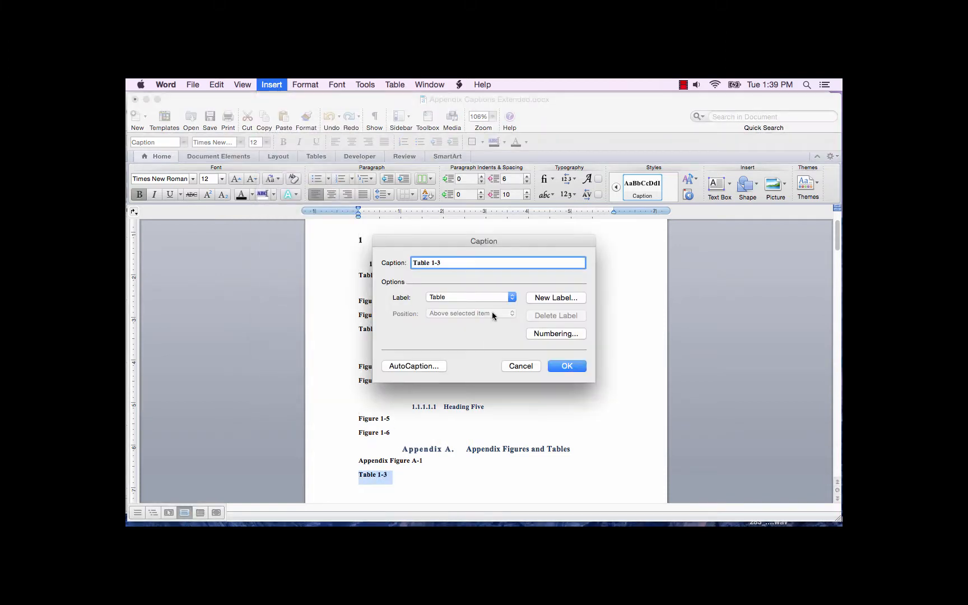
left_click(512, 300)
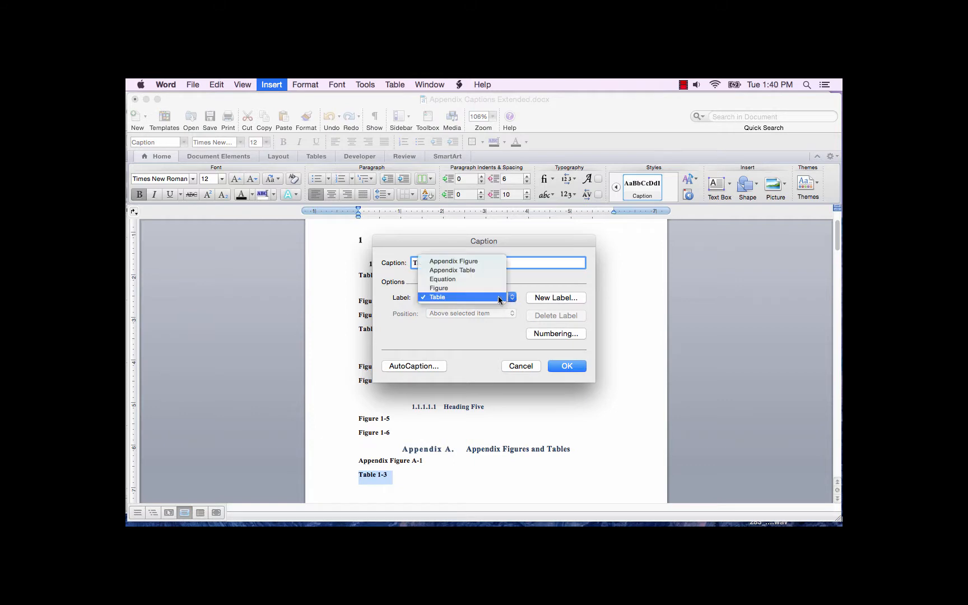
left_click(473, 269)
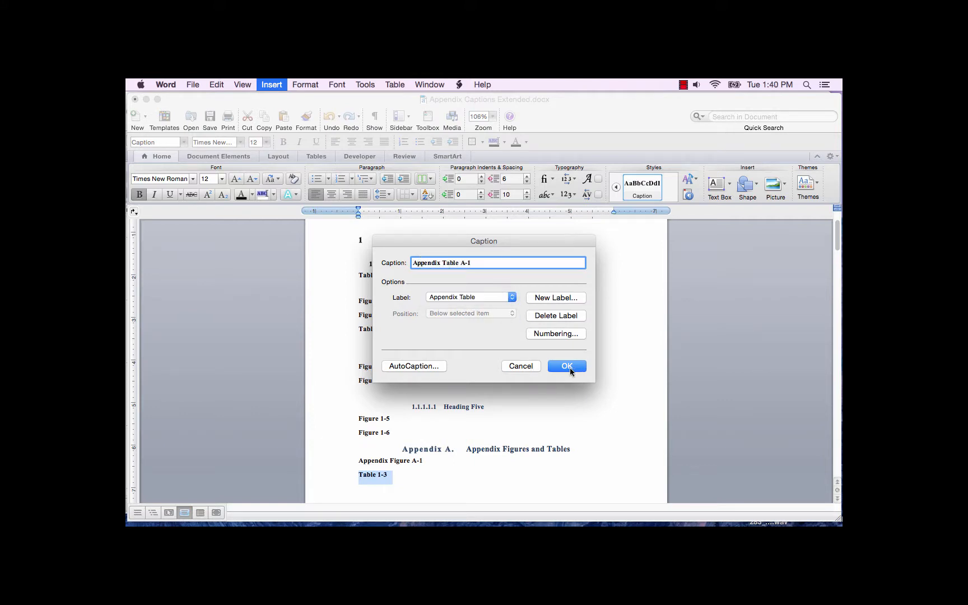
left_click(572, 366)
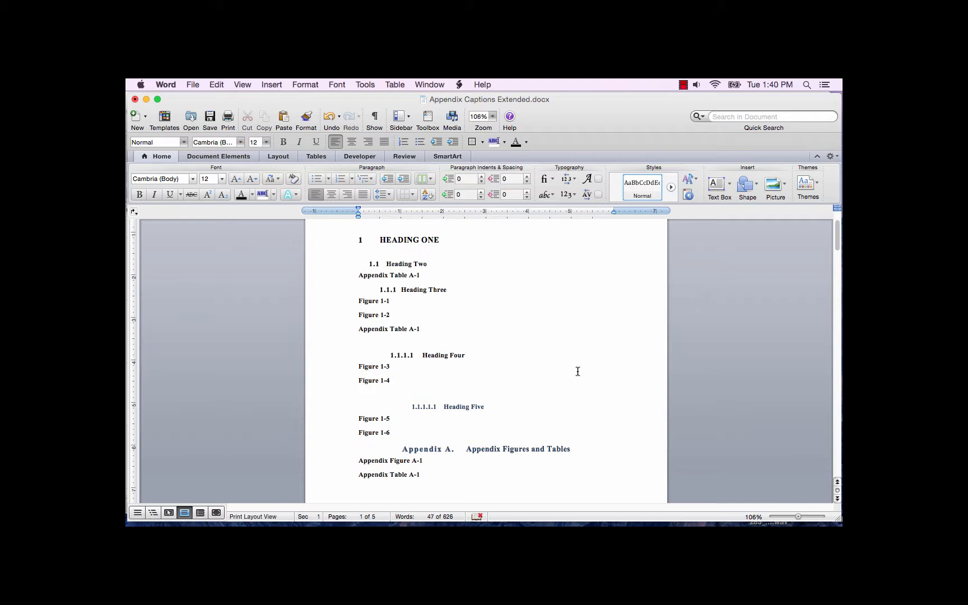
Insert a table of figures for the Figure caption label below the document title, using the From template format.
scroll(582, 374, "up", 3)
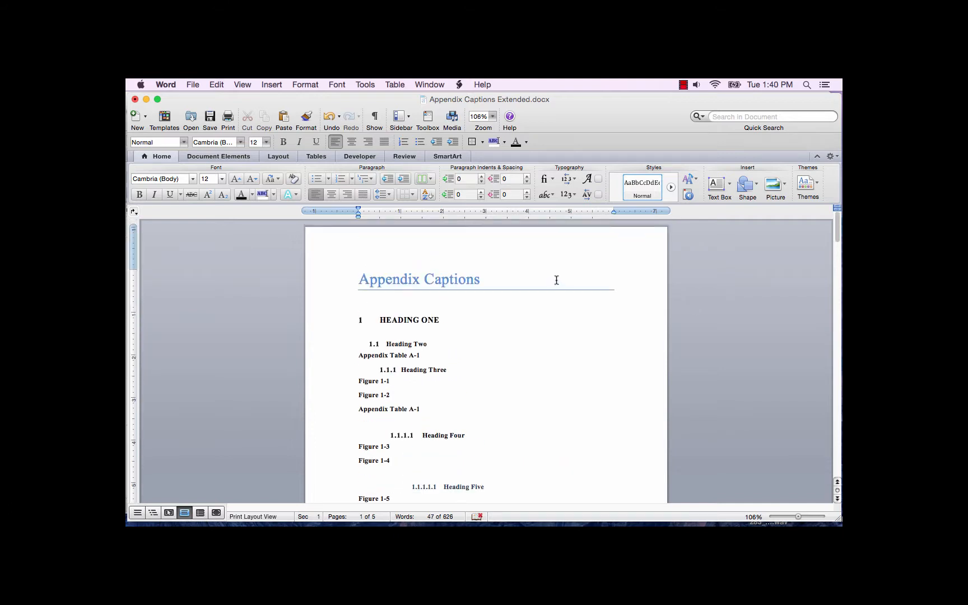
left_click(374, 303)
left_click(271, 84)
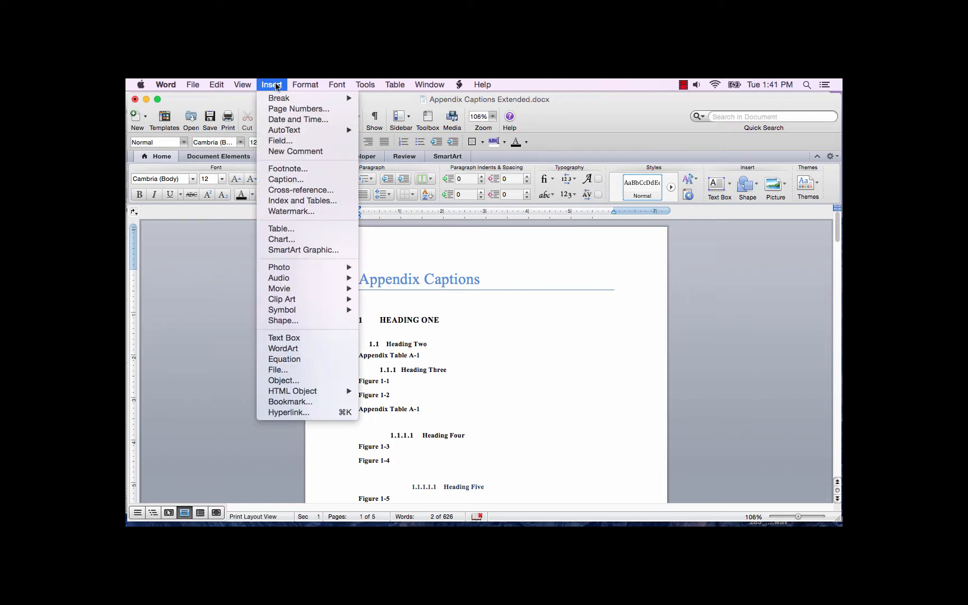
left_click(289, 200)
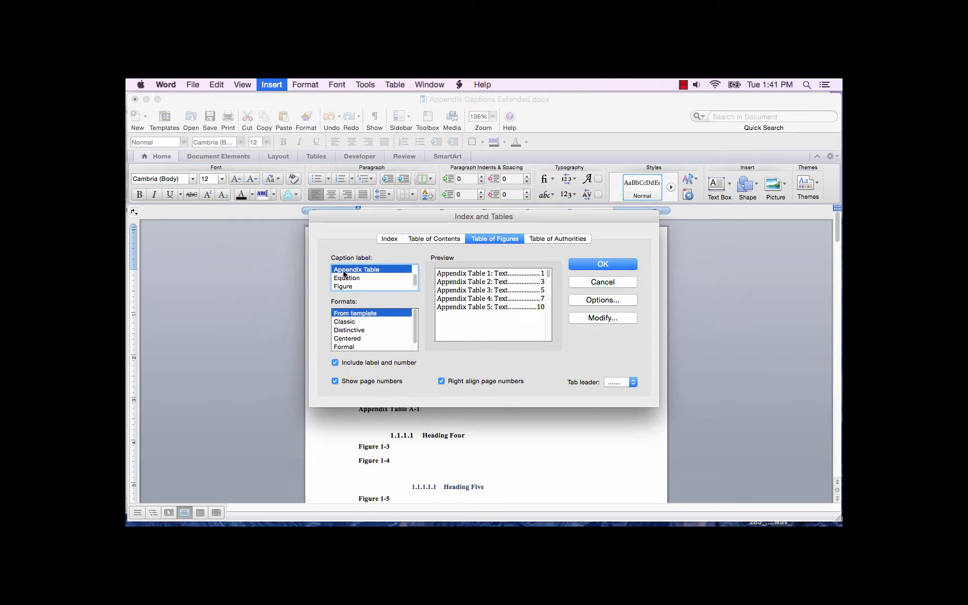
left_click(347, 287)
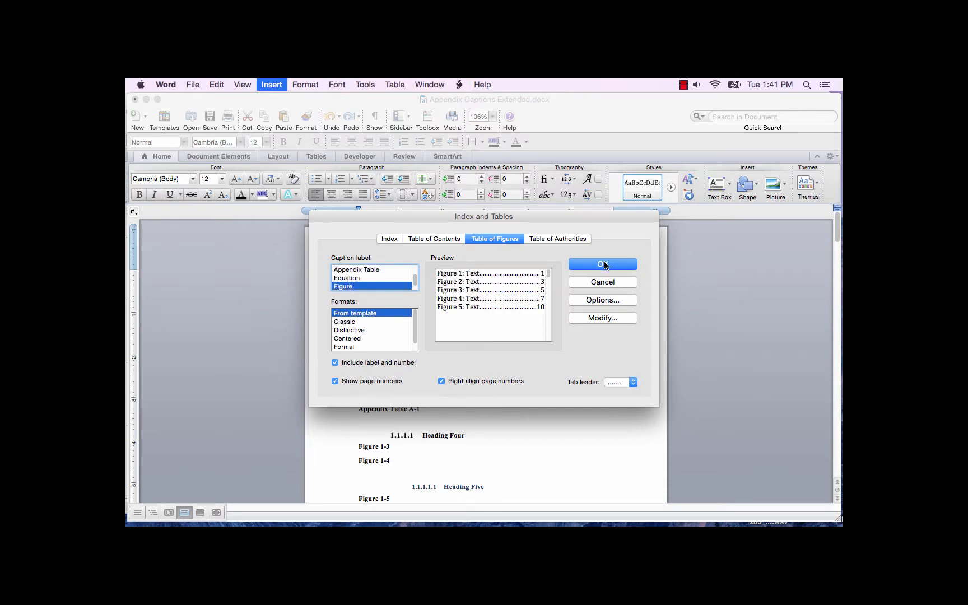
left_click(604, 265)
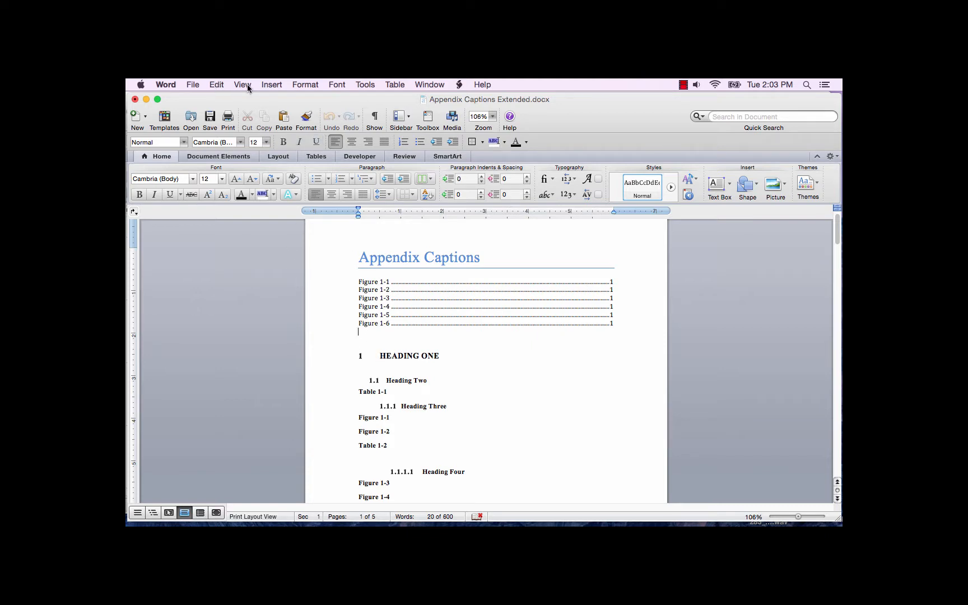
Insert a table of figures for the Appendix Figure label below the list of figures.
left_click(271, 85)
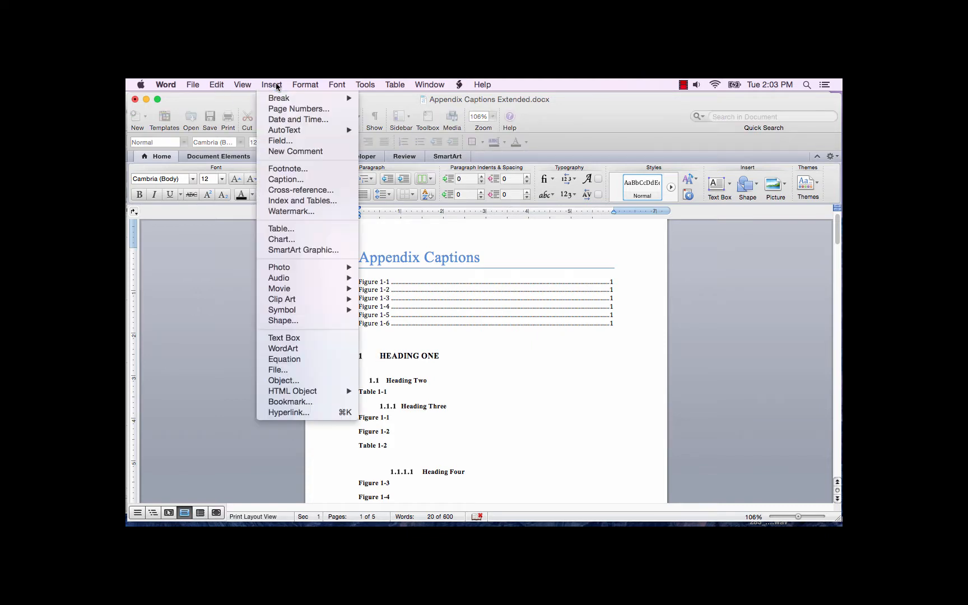
left_click(283, 200)
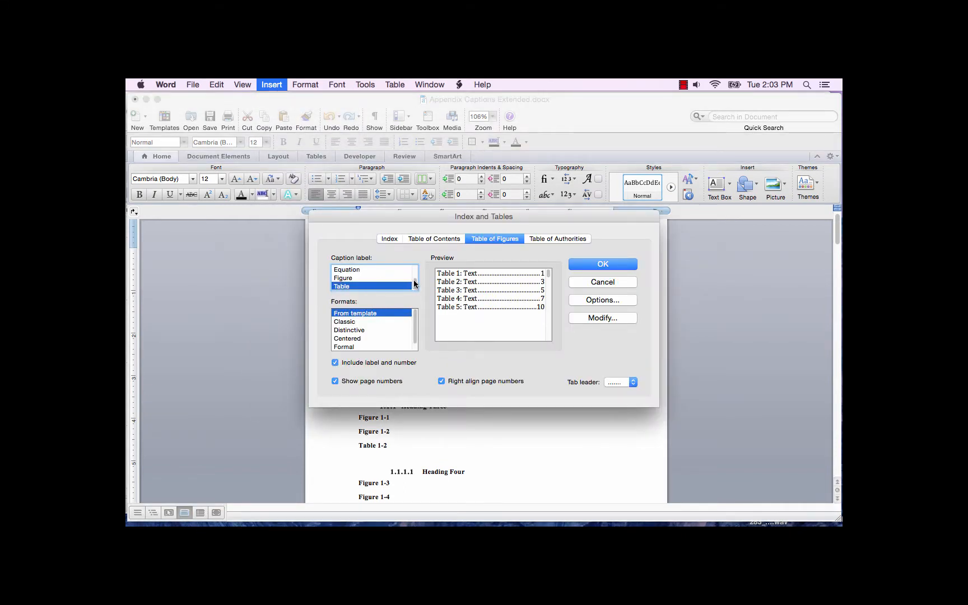
left_click_drag(415, 283, 415, 268)
left_click(373, 278)
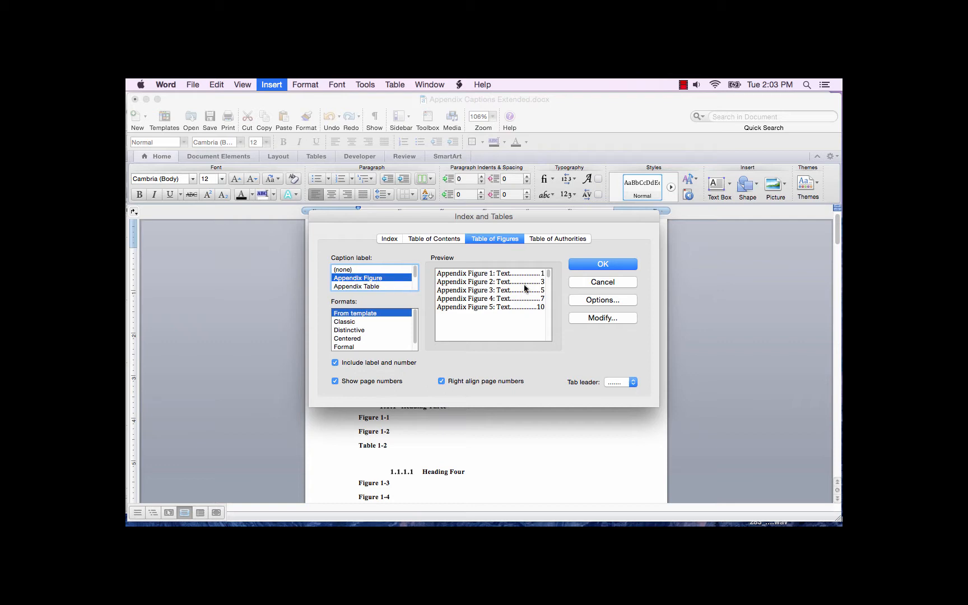
left_click(600, 265)
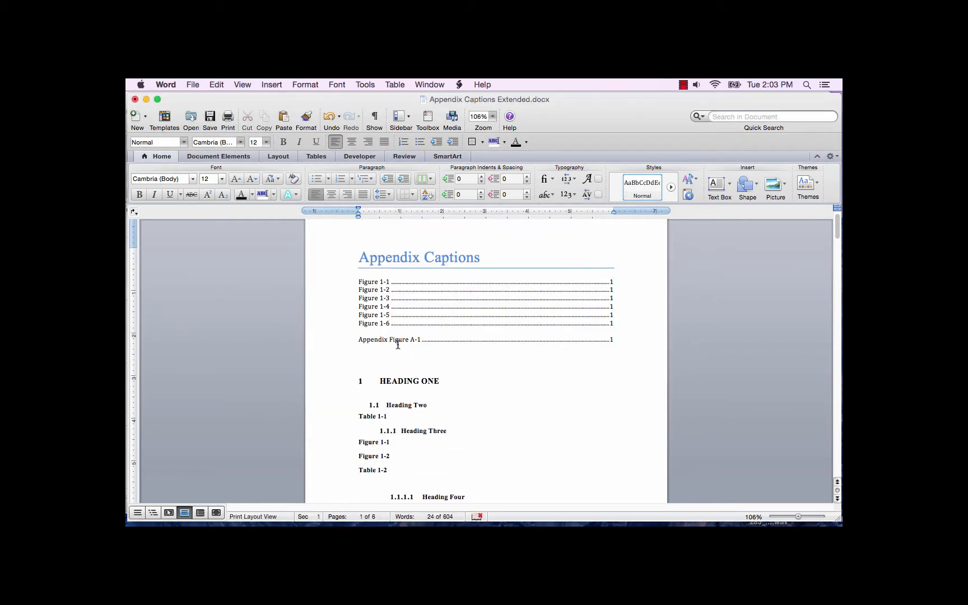
Insert a table of figures for the Table label below the appendix figure list.
left_click(271, 84)
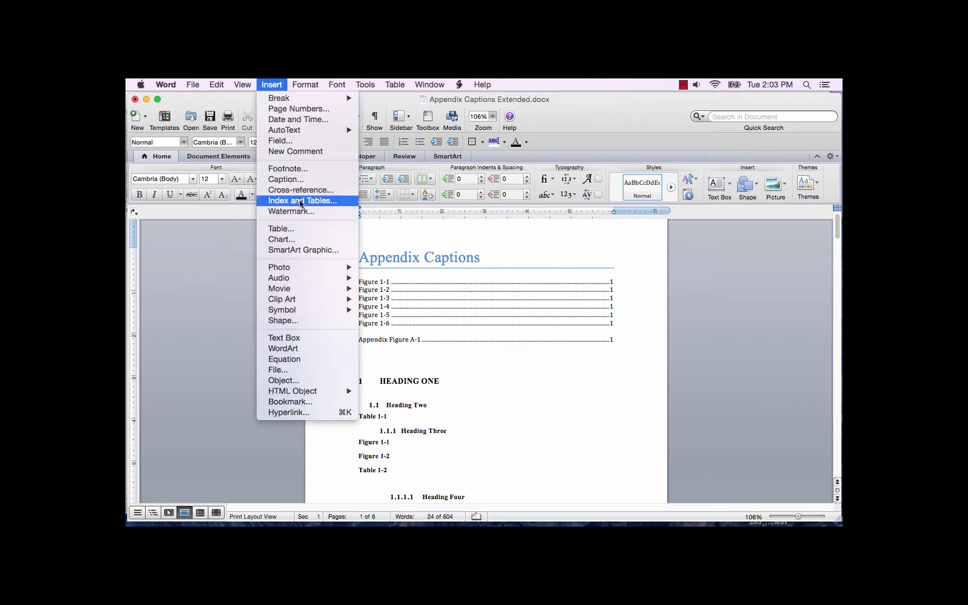
left_click(292, 198)
left_click(607, 264)
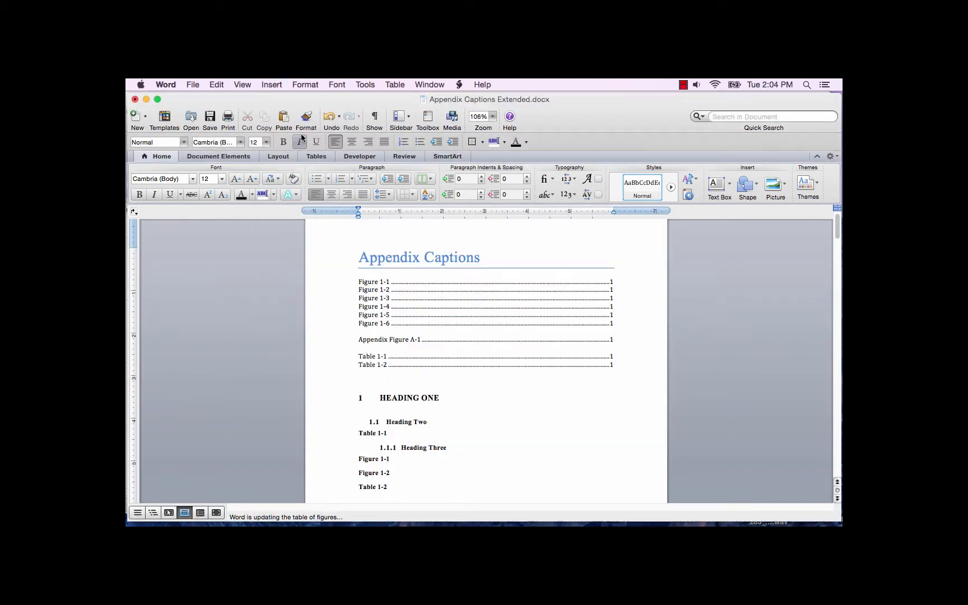
Insert a table of figures for the Appendix Table label below the list of tables.
left_click(271, 84)
left_click(295, 203)
scroll(415, 286, "up", 2)
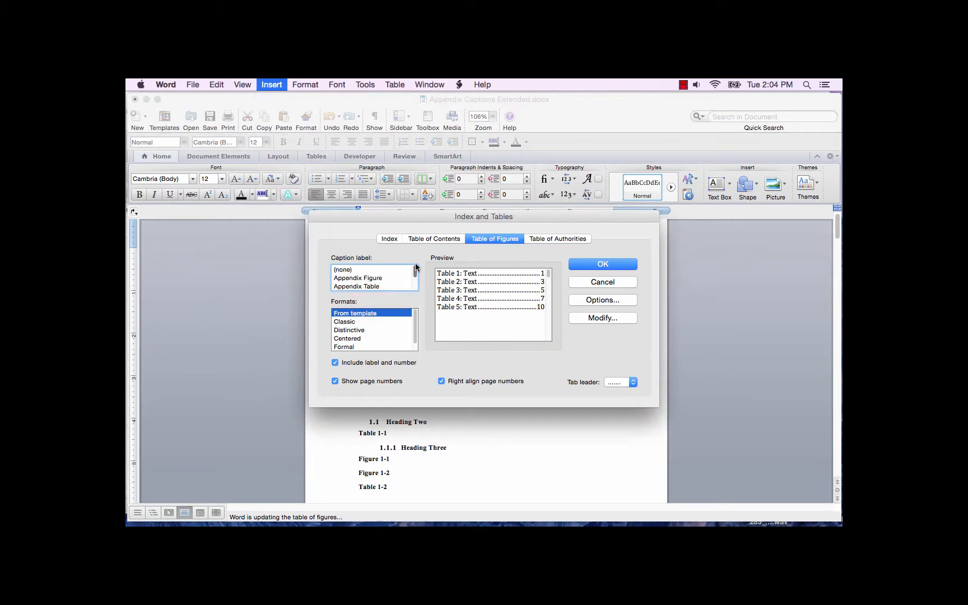
left_click(378, 286)
left_click(601, 264)
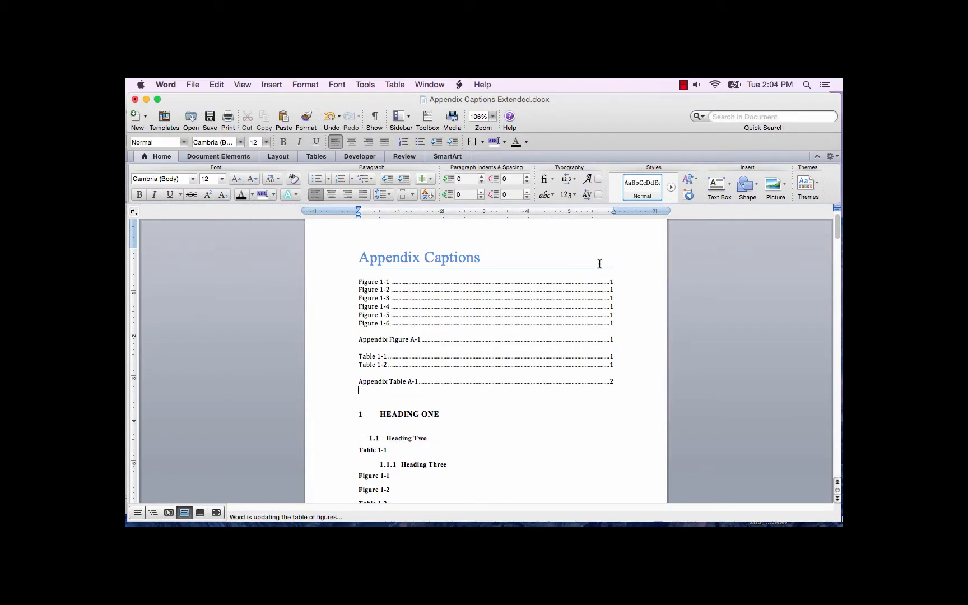
Remove the blank line between the list of figures and the Appendix Figure list.
left_click(627, 334)
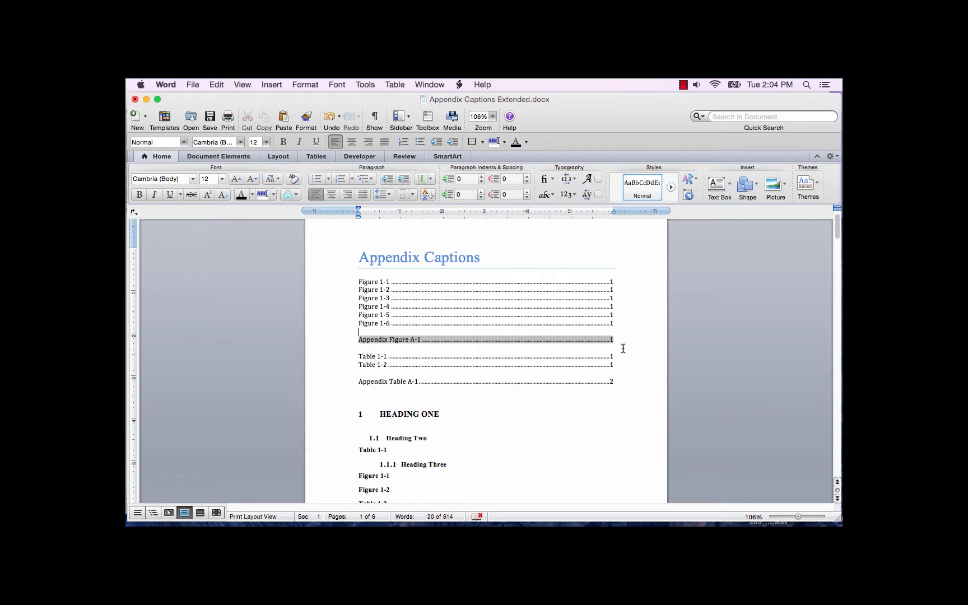
left_click(621, 350)
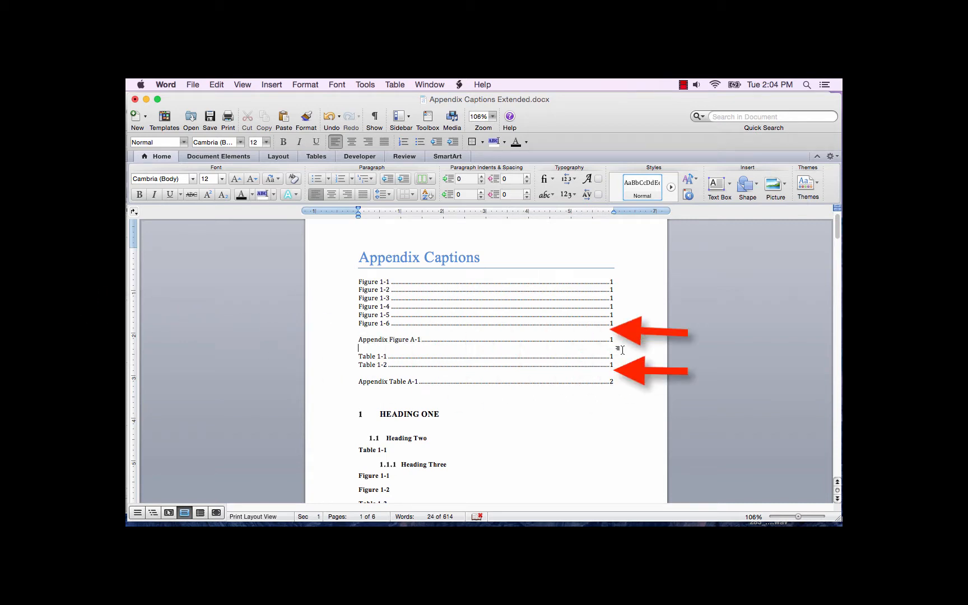
key("Up")
key("Up")
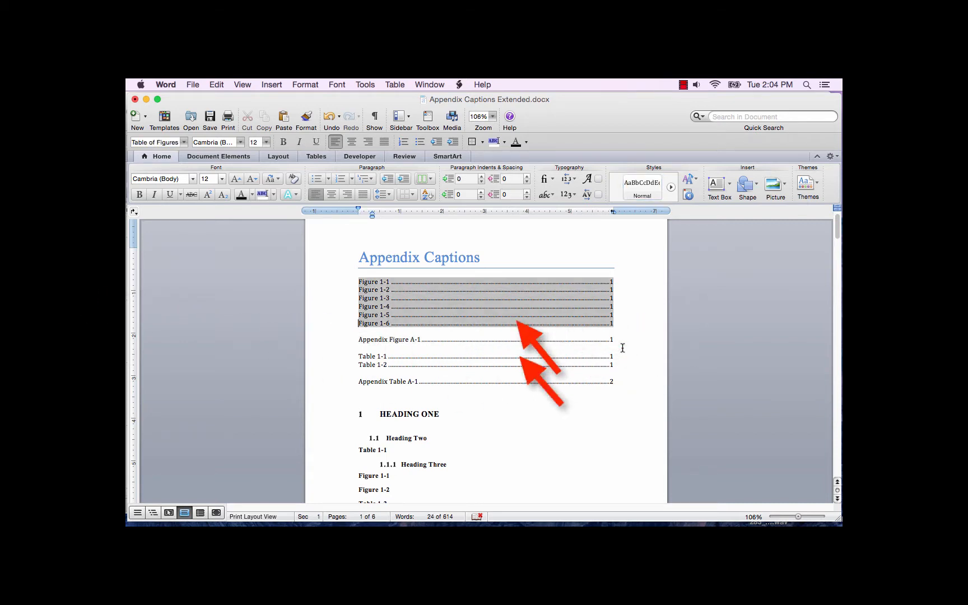
key("End")
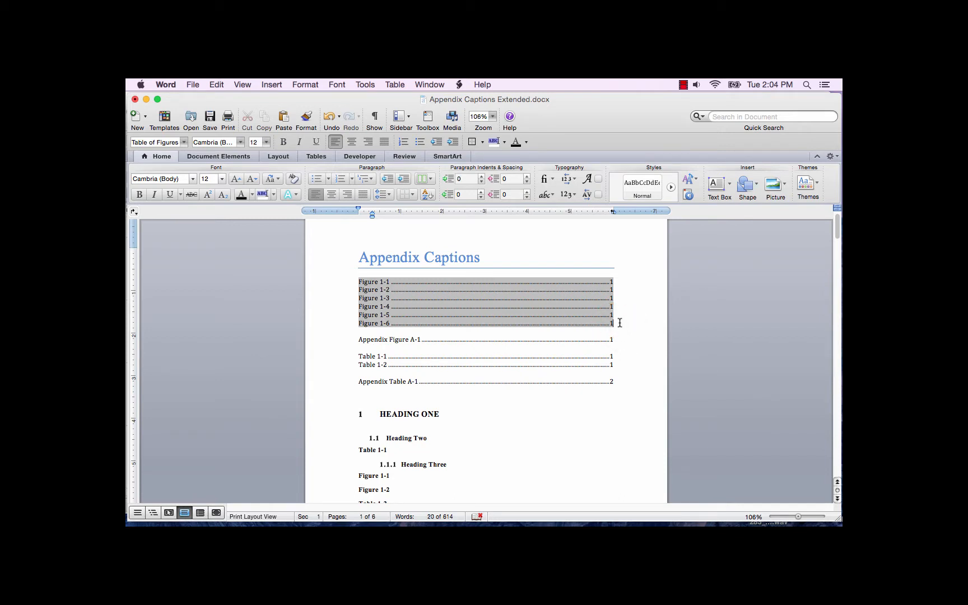
key("Delete")
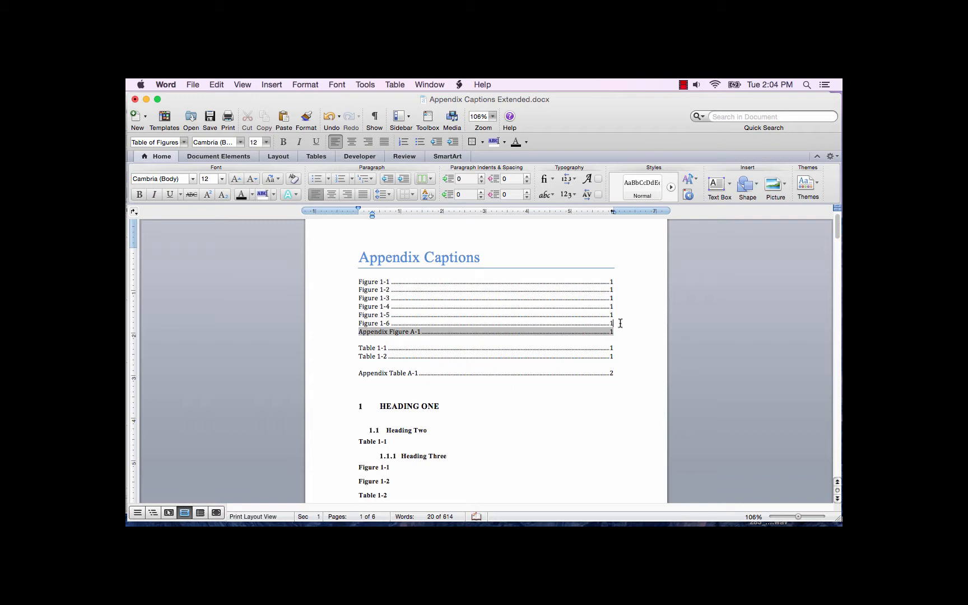
Remove the blank line between the list of tables and the Appendix Table list.
left_click(620, 355)
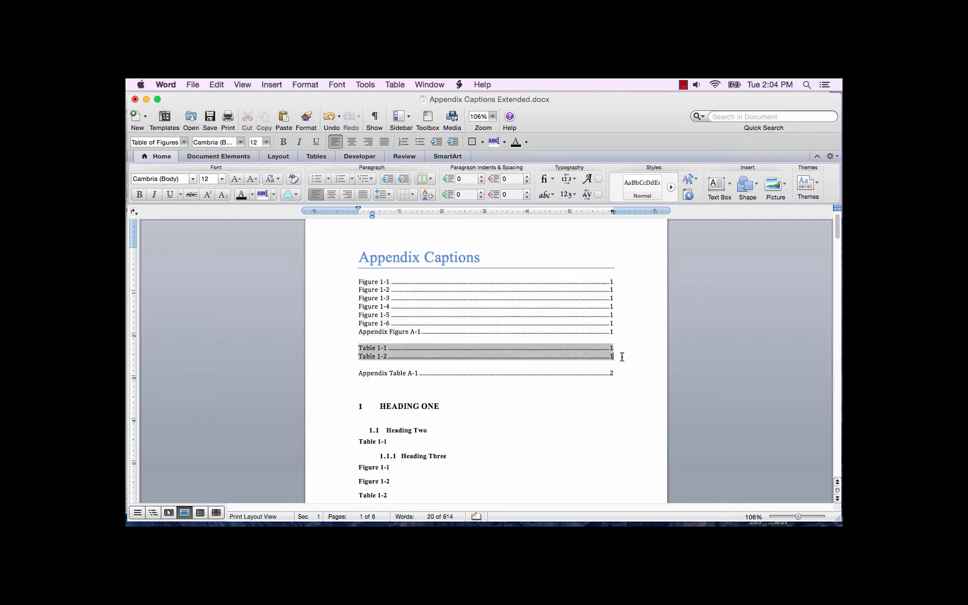
key("Delete")
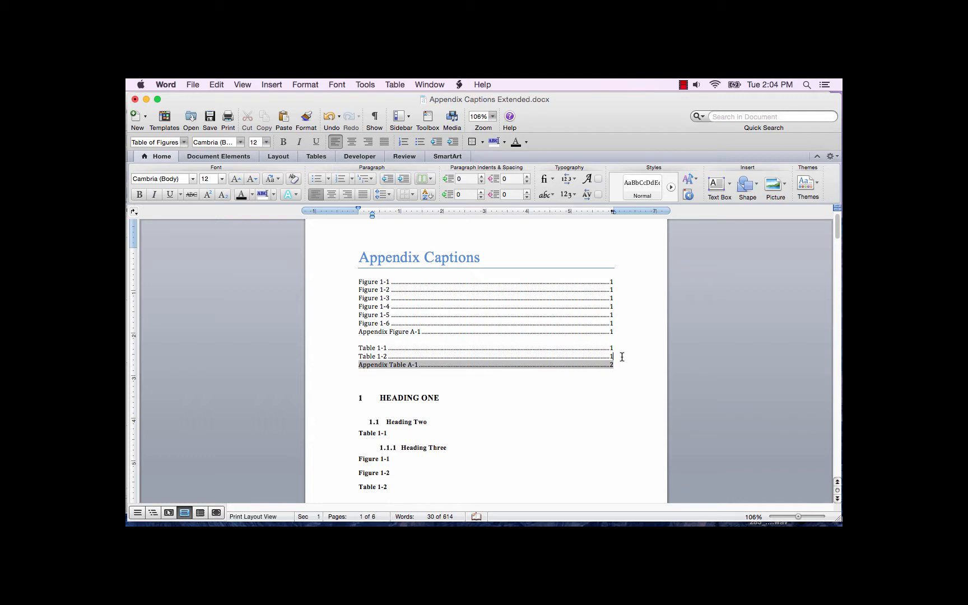
left_click(457, 423)
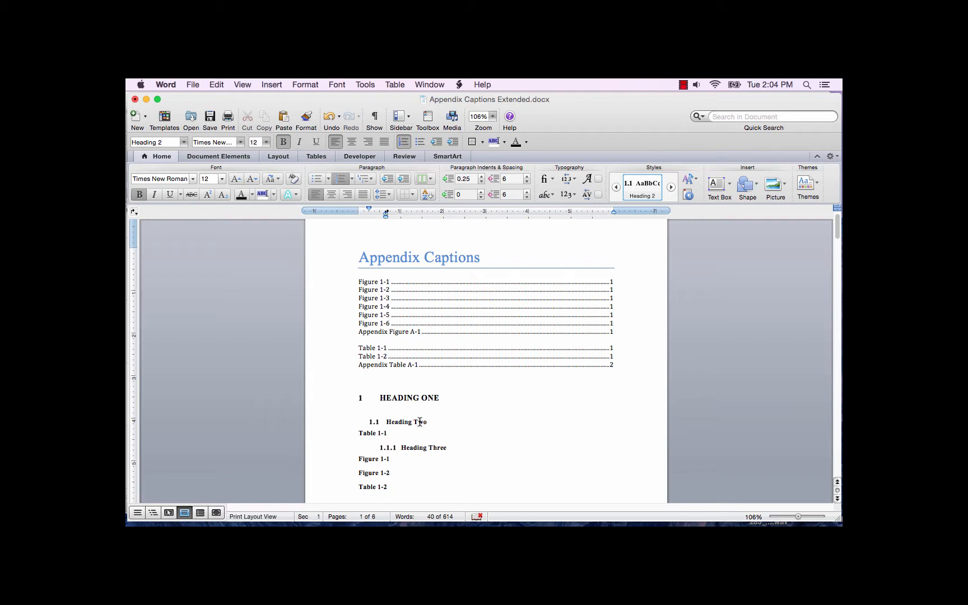
Delete the word "Appendix" from the Appendix Figure A-1 and Appendix Table A-1 captions in the appendix.
scroll(420, 420, "down", 10)
scroll(417, 417, "up", 2)
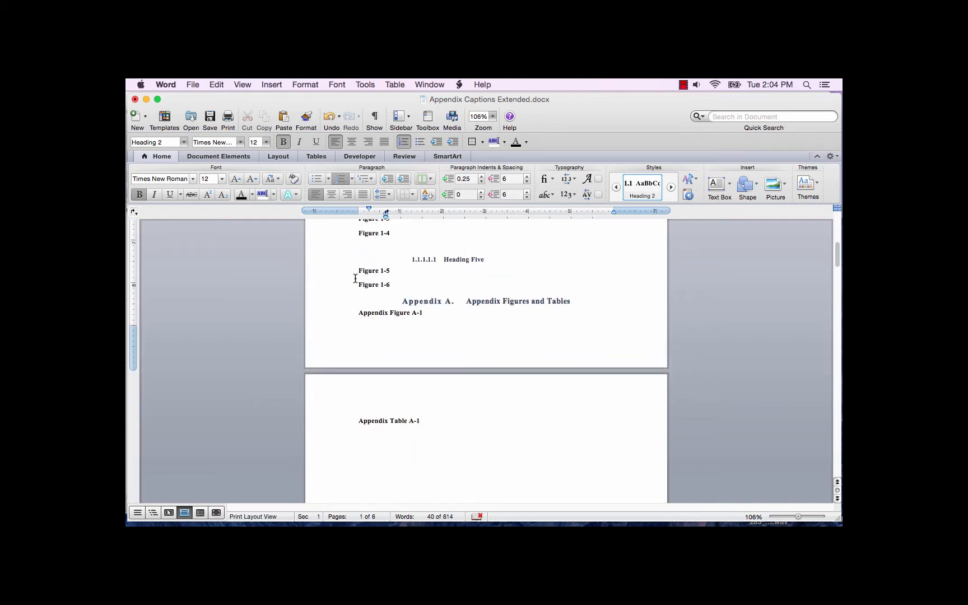
double_click(373, 314)
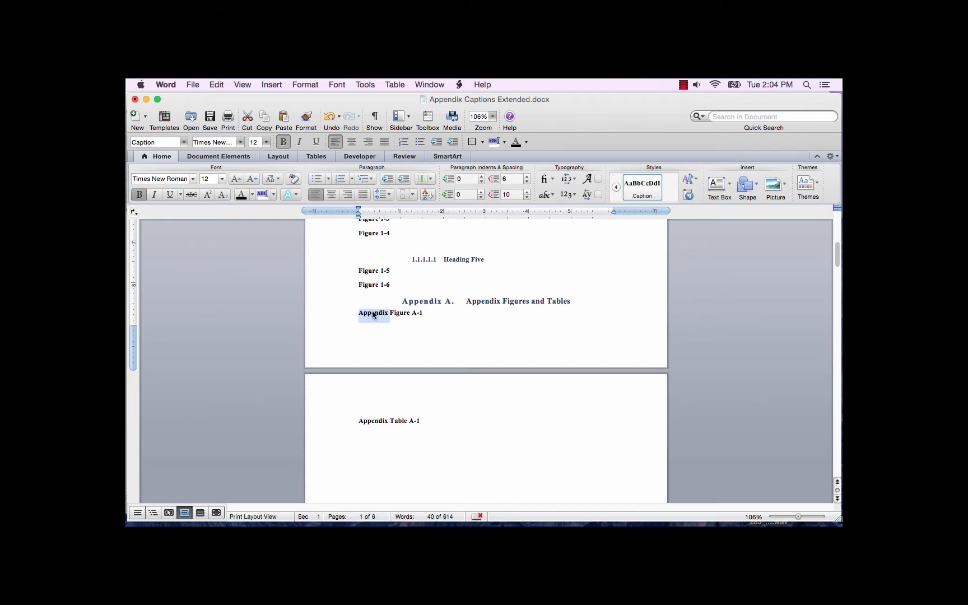
key("BackSpace")
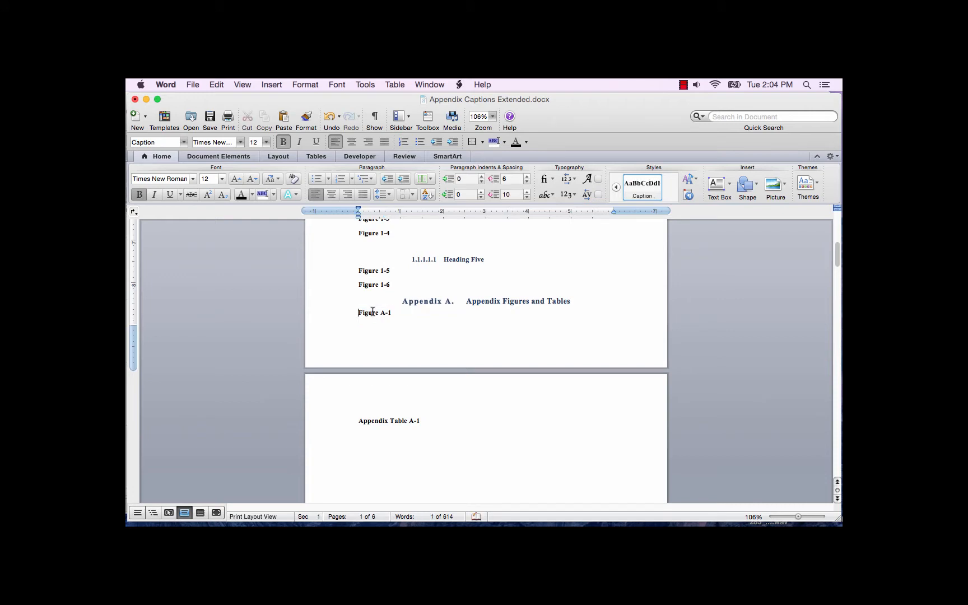
double_click(373, 422)
key("BackSpace")
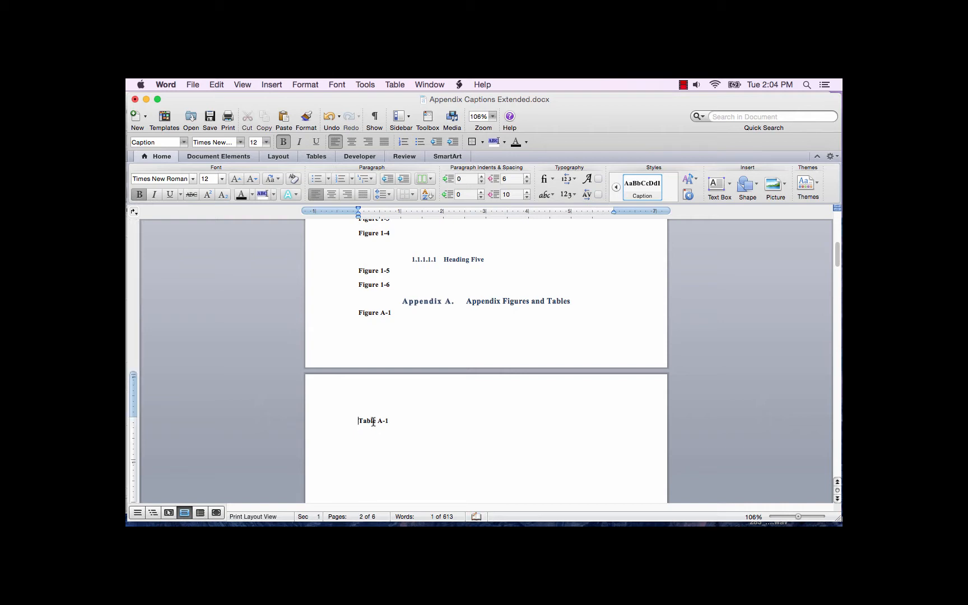
Update the entire Appendix Figure list below the list of figures.
scroll(275, 359, "up", 10)
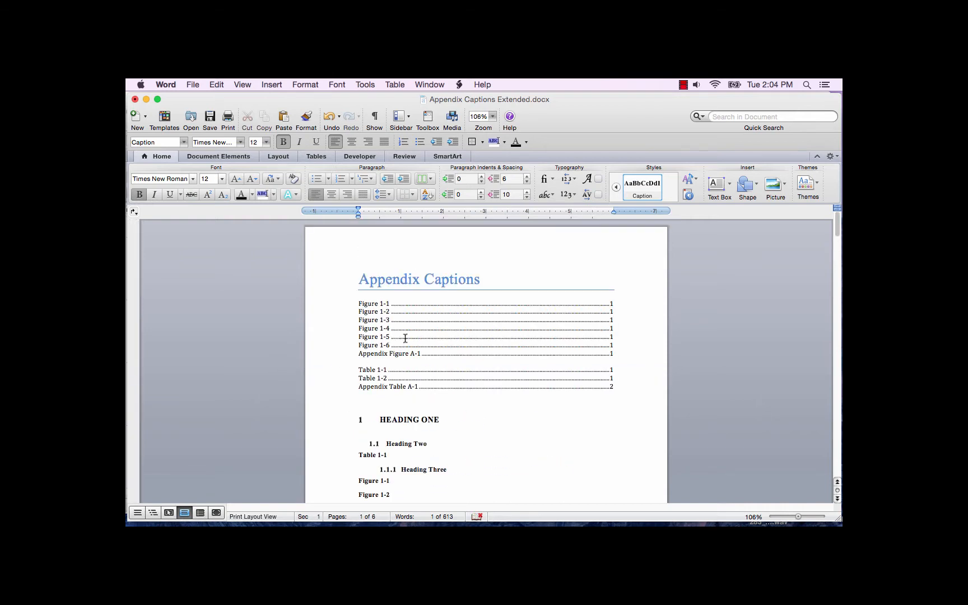
right_click(442, 355)
left_click(476, 404)
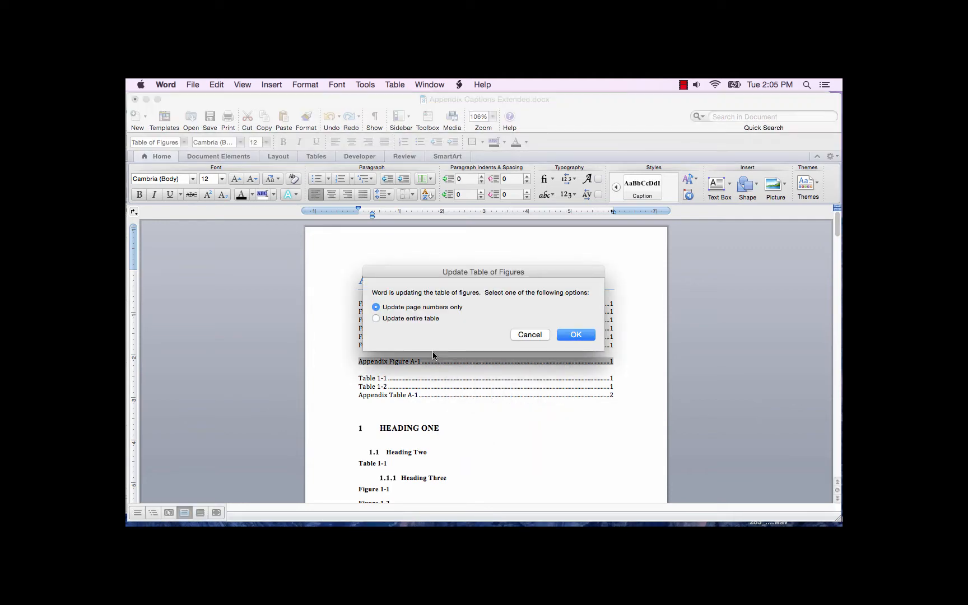
left_click(426, 322)
left_click(572, 338)
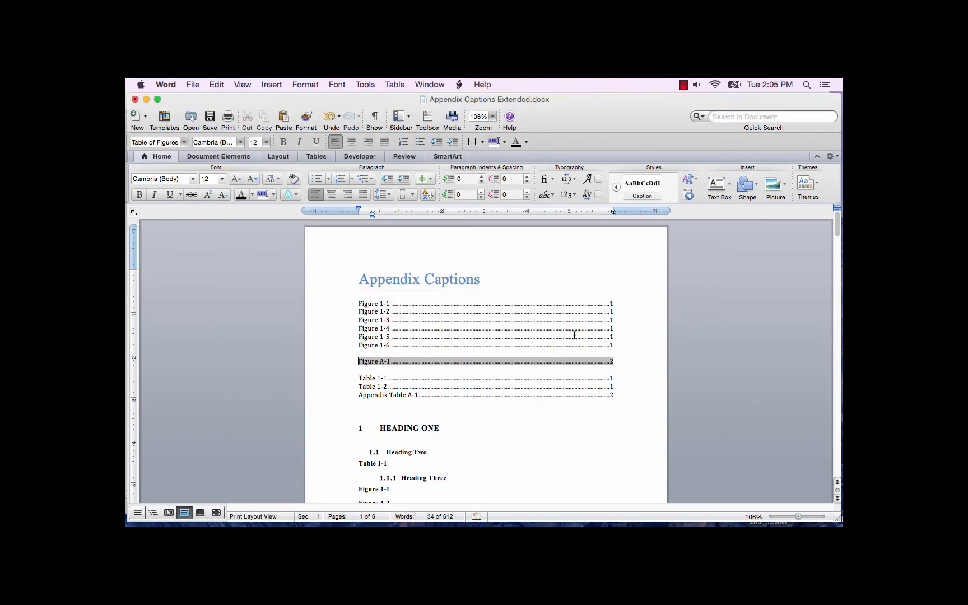
left_click(619, 343)
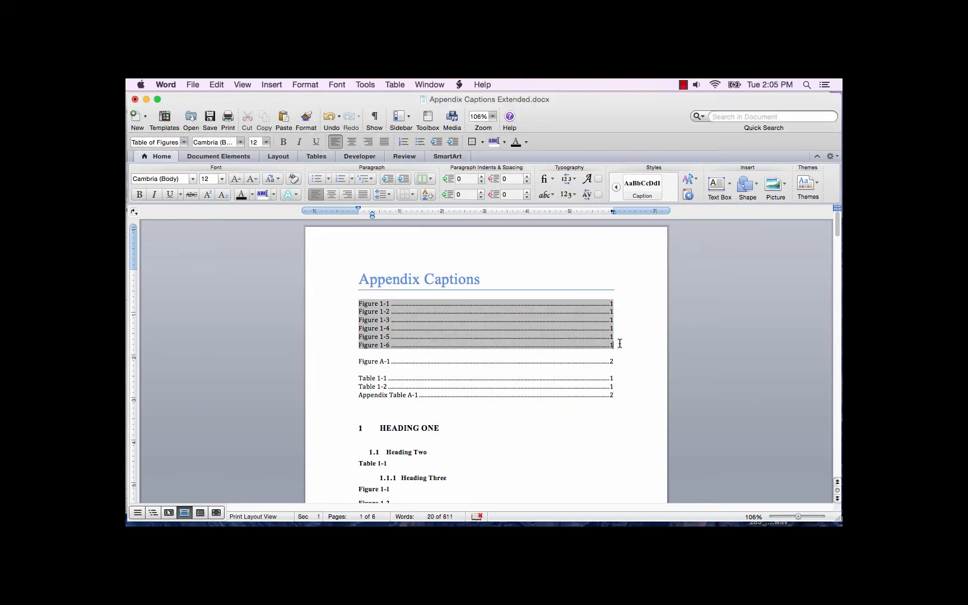
Update the entire Appendix Table list below the list of tables.
left_click(372, 396)
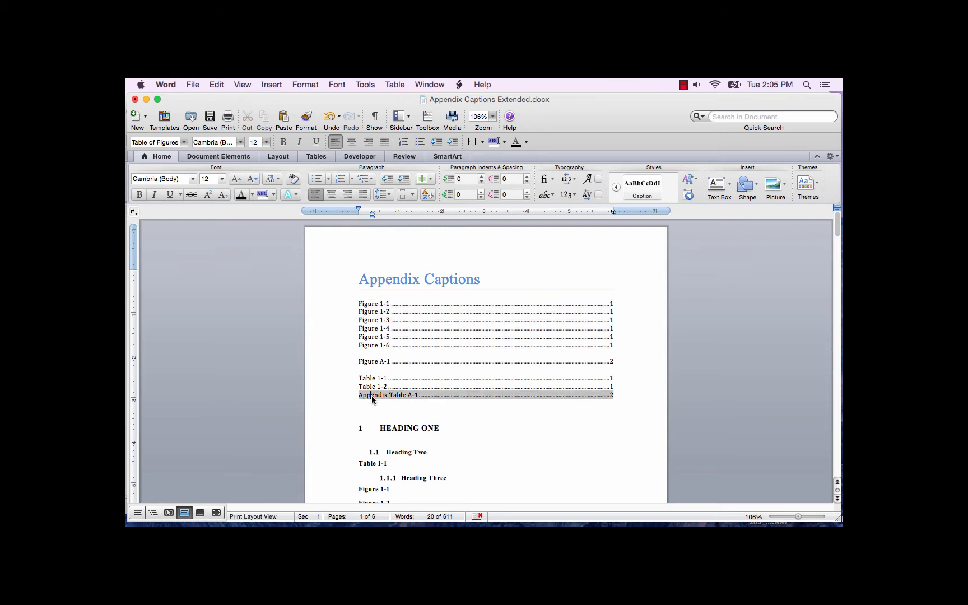
right_click(371, 396)
left_click(396, 441)
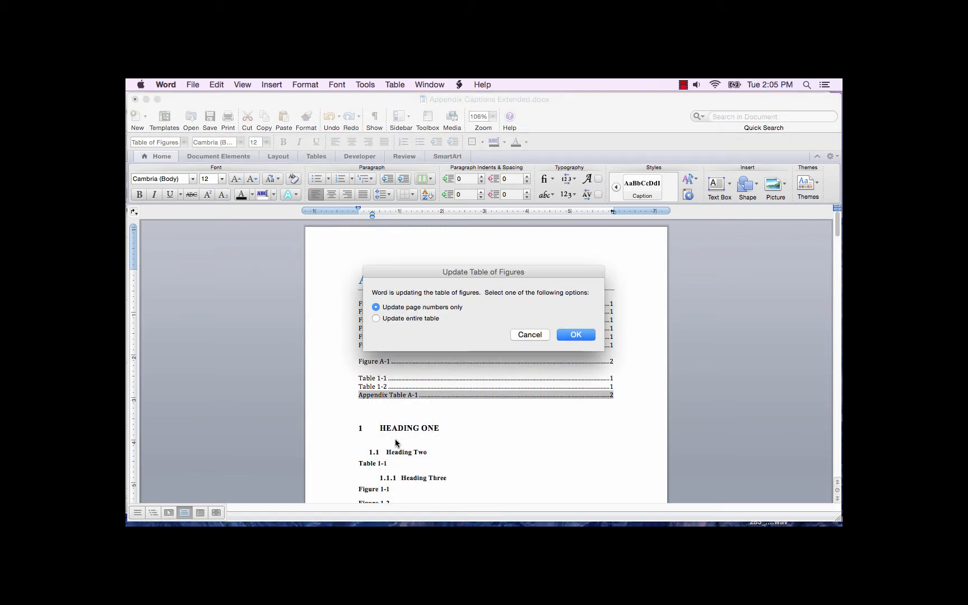
left_click(414, 319)
left_click(576, 335)
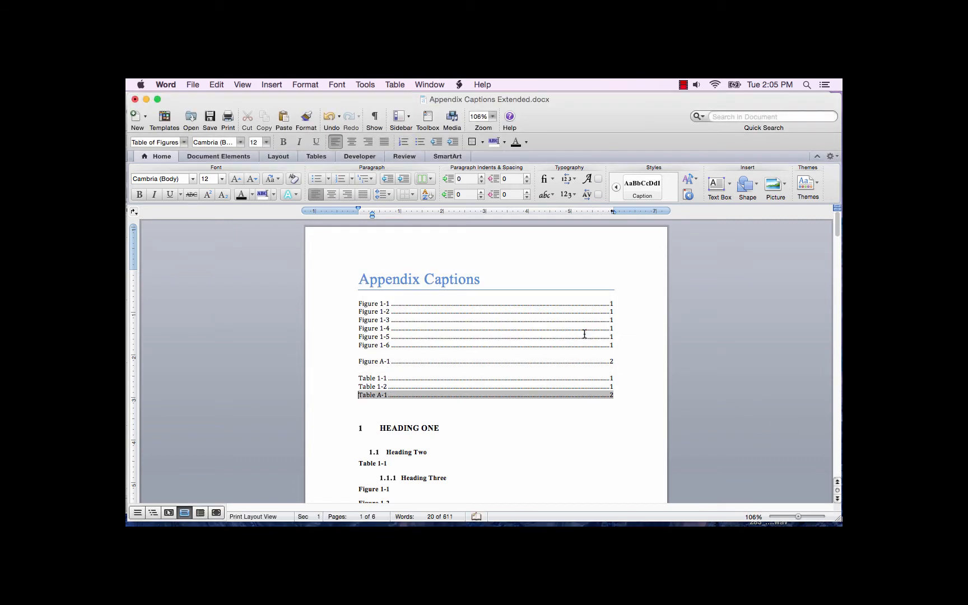
Remove the blank line between the Figure 1-6 and Figure A-1 entries to join the two figure lists.
left_click(620, 355)
key("Up")
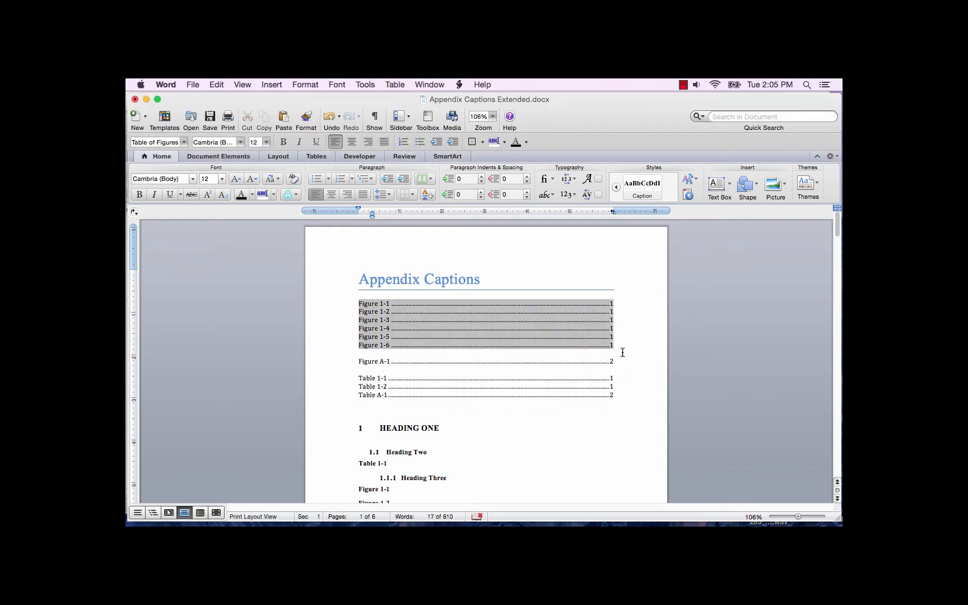
key("Delete")
key("Down")
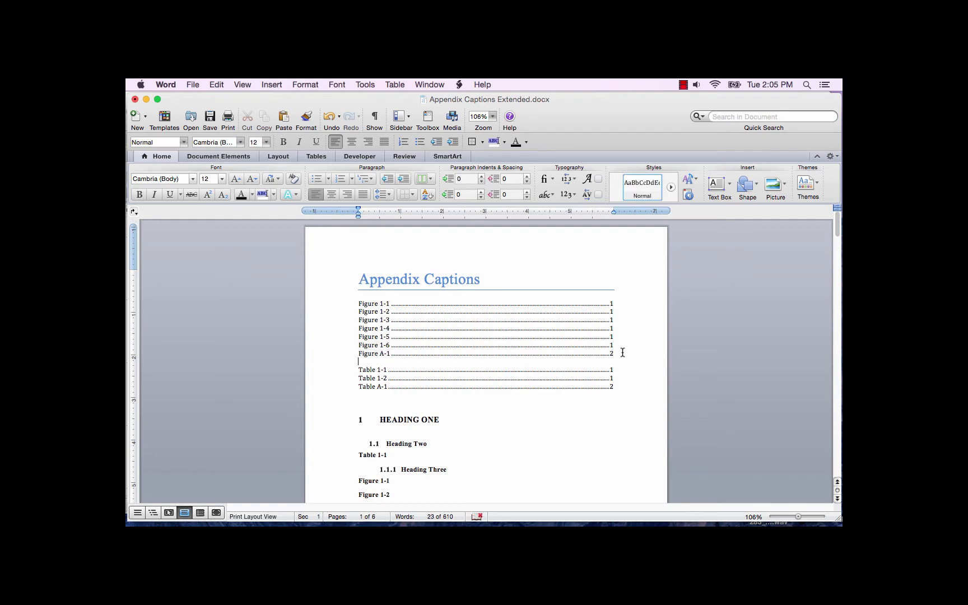
key("Down")
left_click(457, 420)
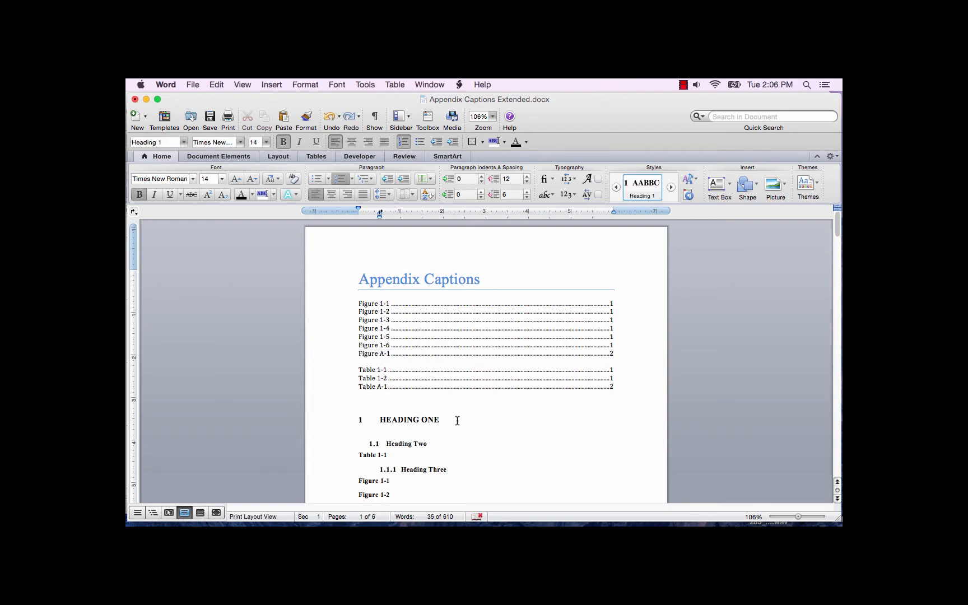